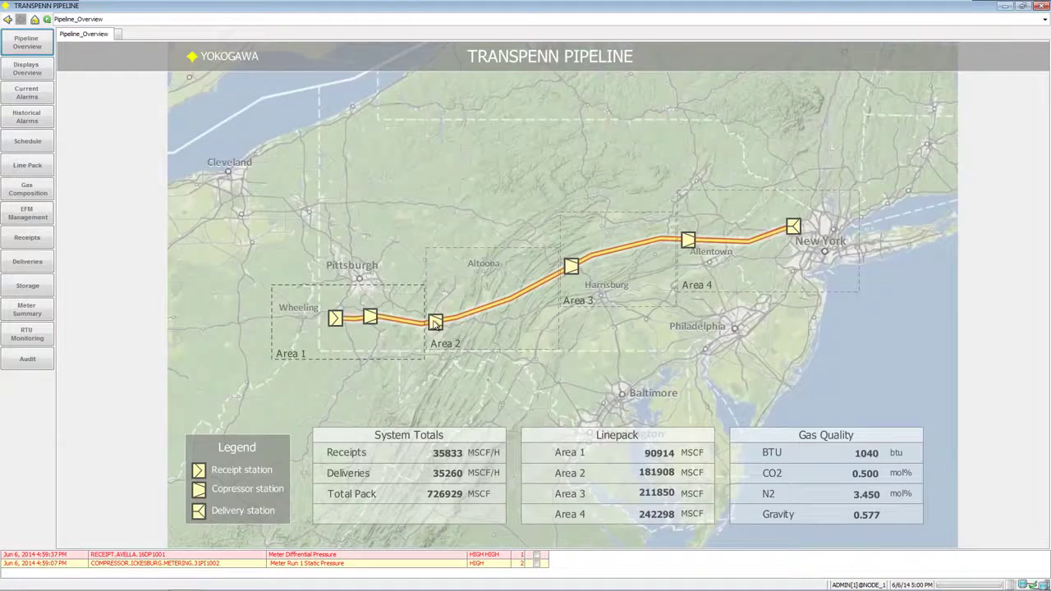
# - Show the Jacobsburg station's hourly quantity details for 06.06.2014 via the Area 1 map
pyautogui.click(345, 325)
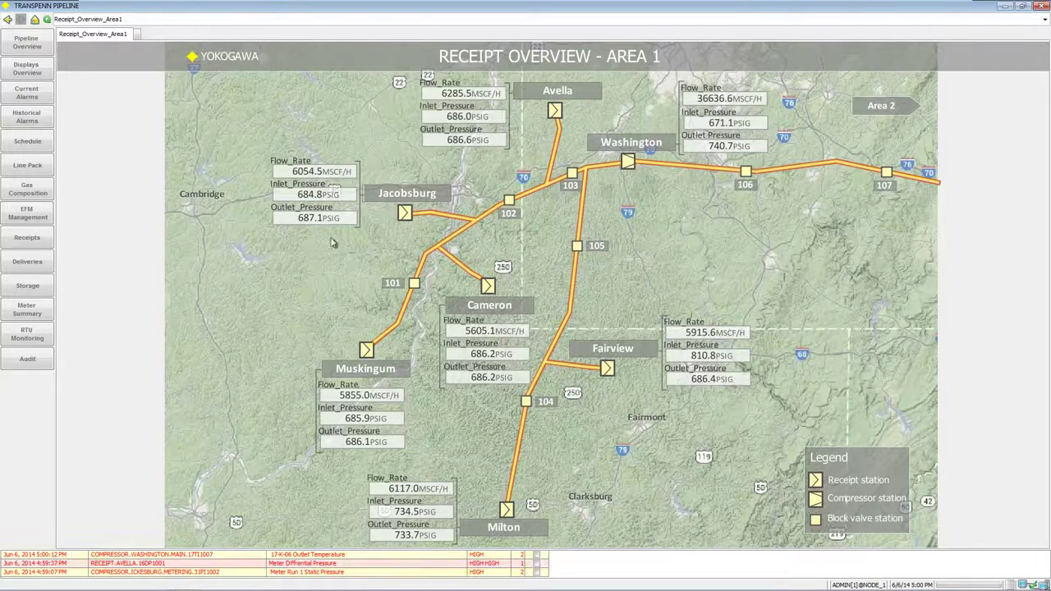
pyautogui.click(407, 196)
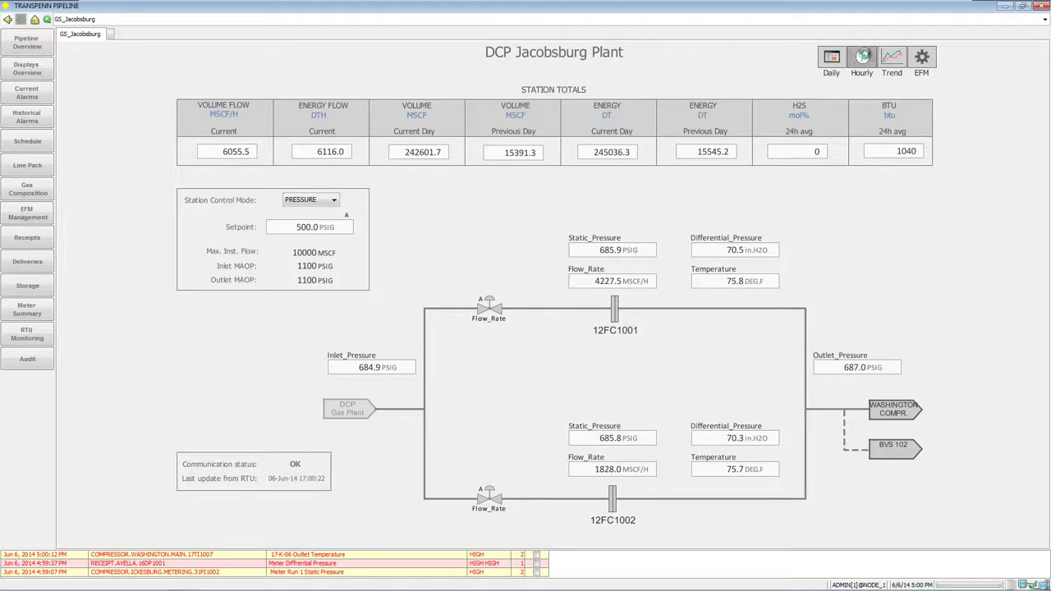
pyautogui.click(864, 57)
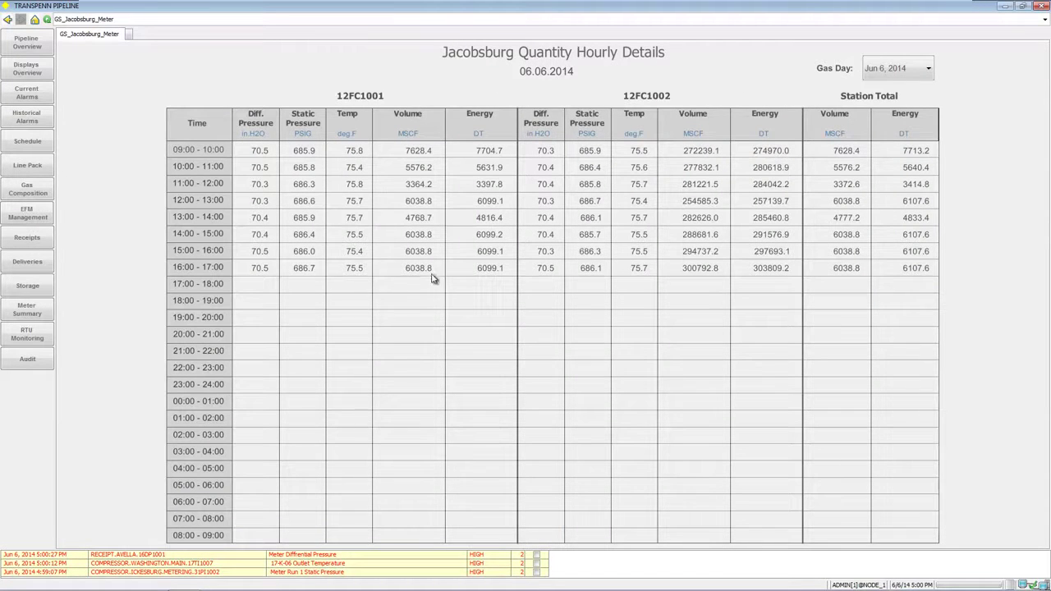
# - View the live last-day flow trend for both Jacobsburg meter runs, then close it
pyautogui.click(10, 19)
pyautogui.click(906, 62)
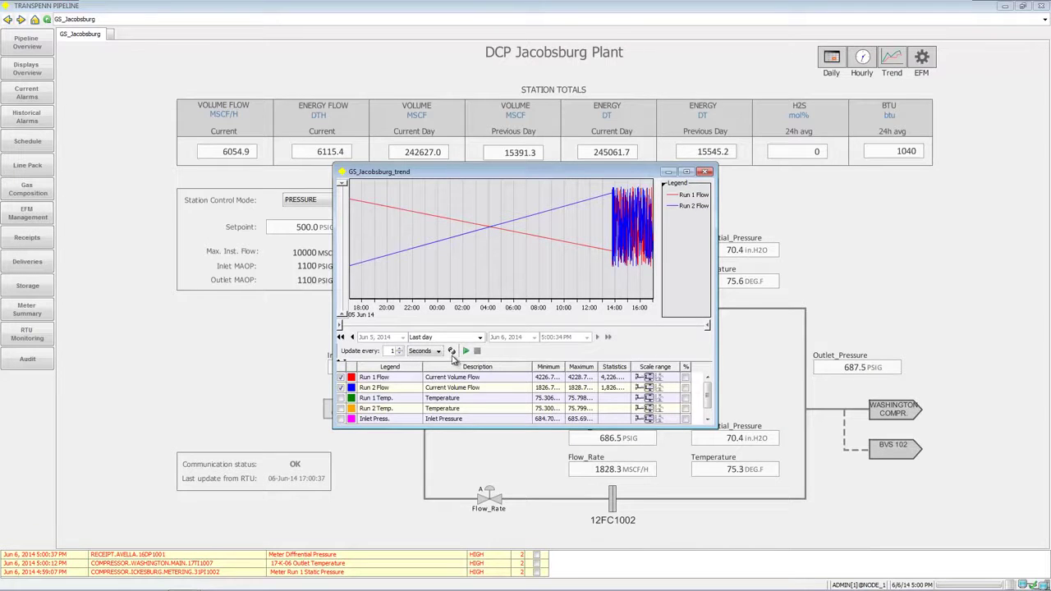
pyautogui.click(465, 350)
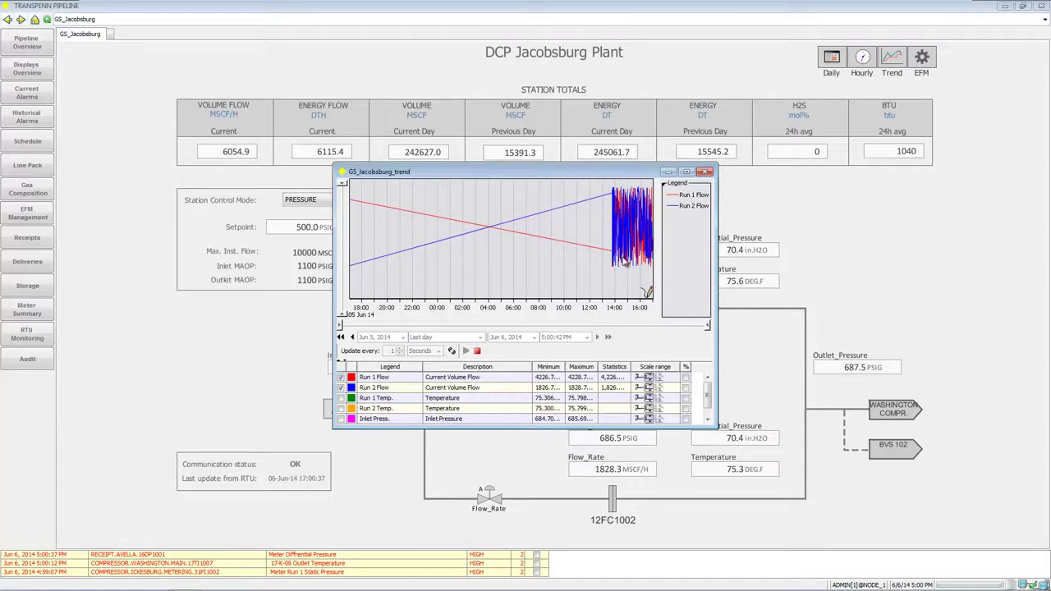
pyautogui.click(704, 172)
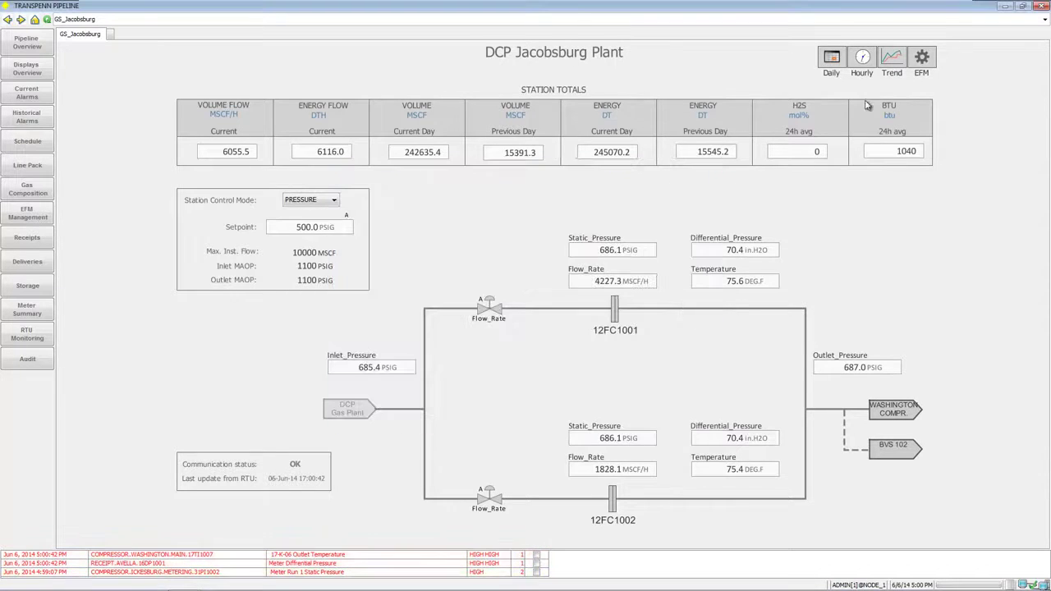
pyautogui.click(923, 59)
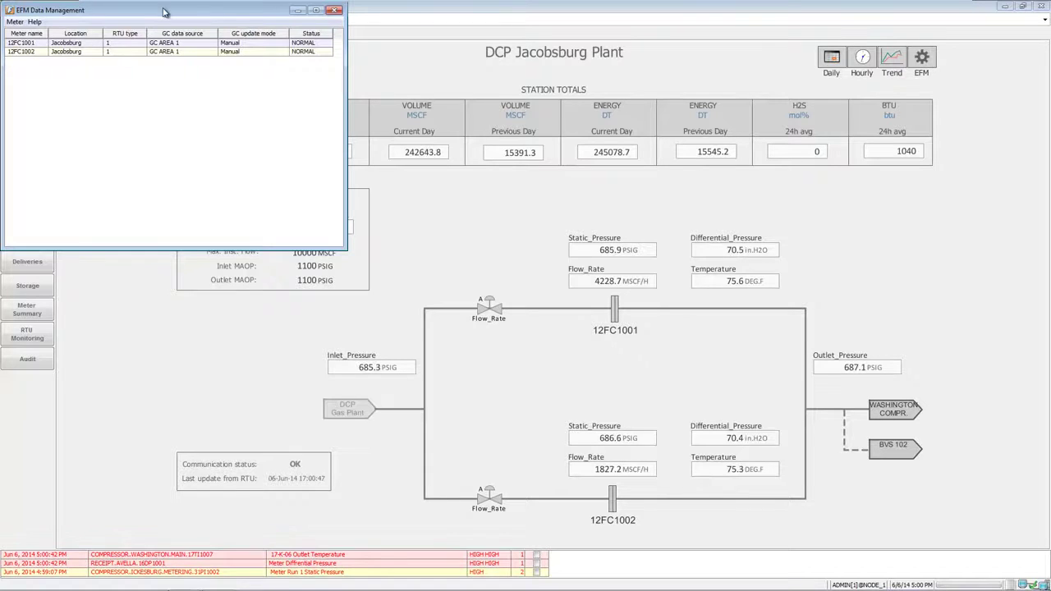
pyautogui.moveTo(163, 11); pyautogui.dragTo(434, 70)
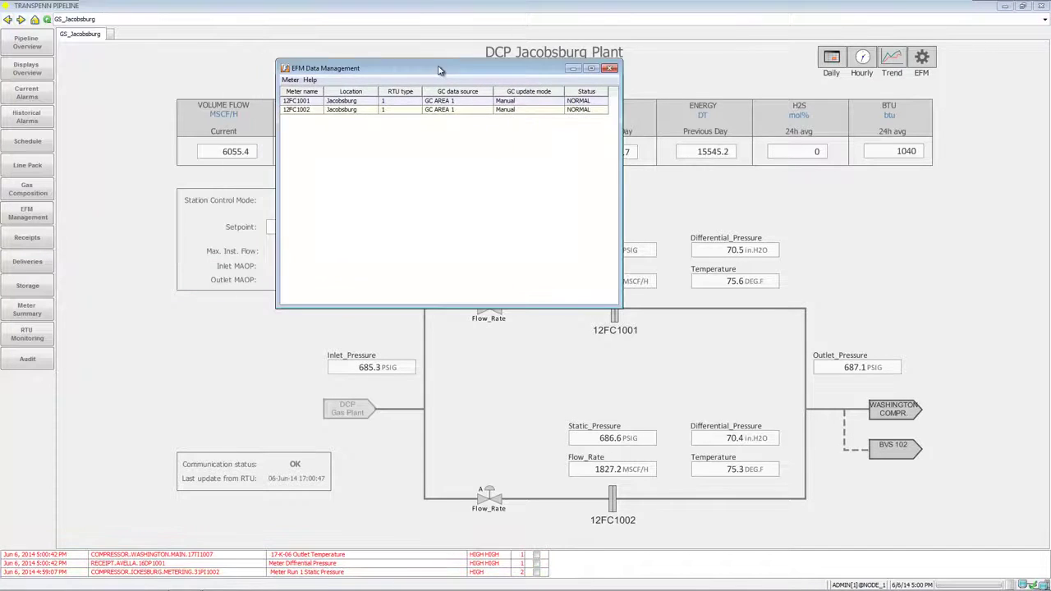
pyautogui.doubleClick(344, 102)
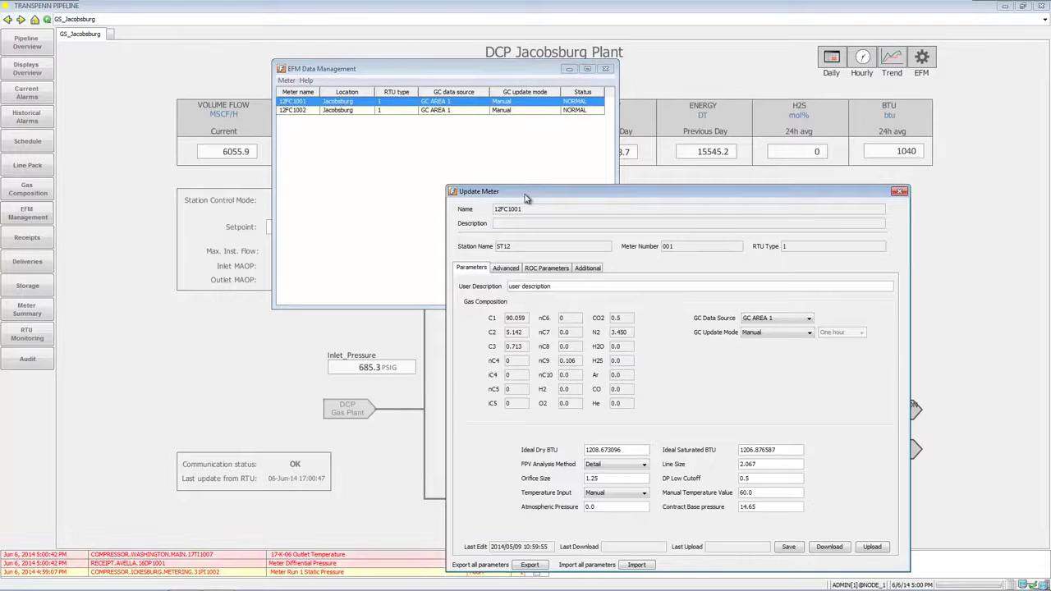
pyautogui.moveTo(526, 197); pyautogui.dragTo(493, 72)
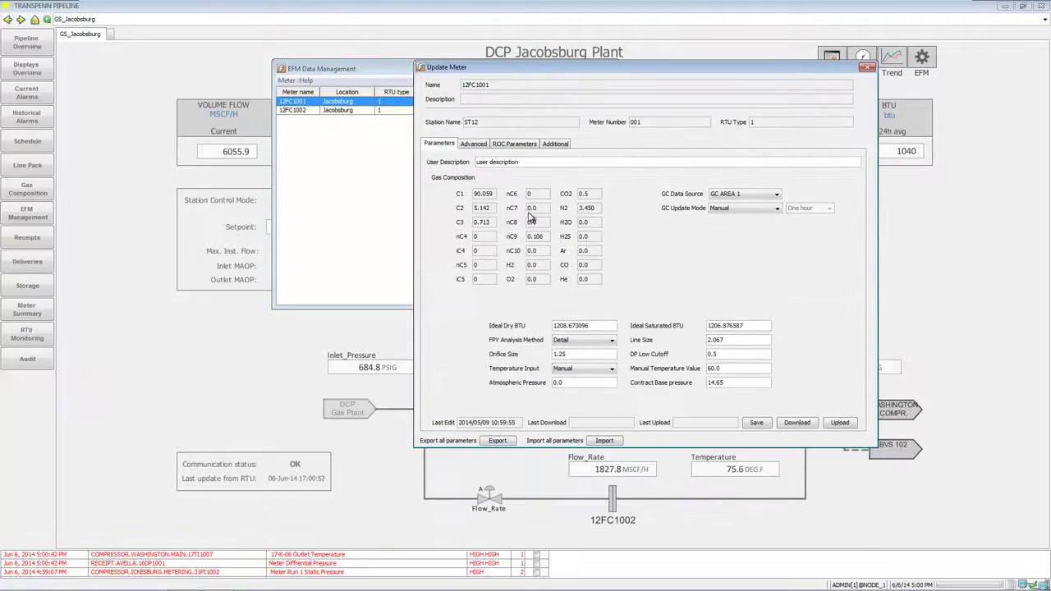
pyautogui.click(476, 144)
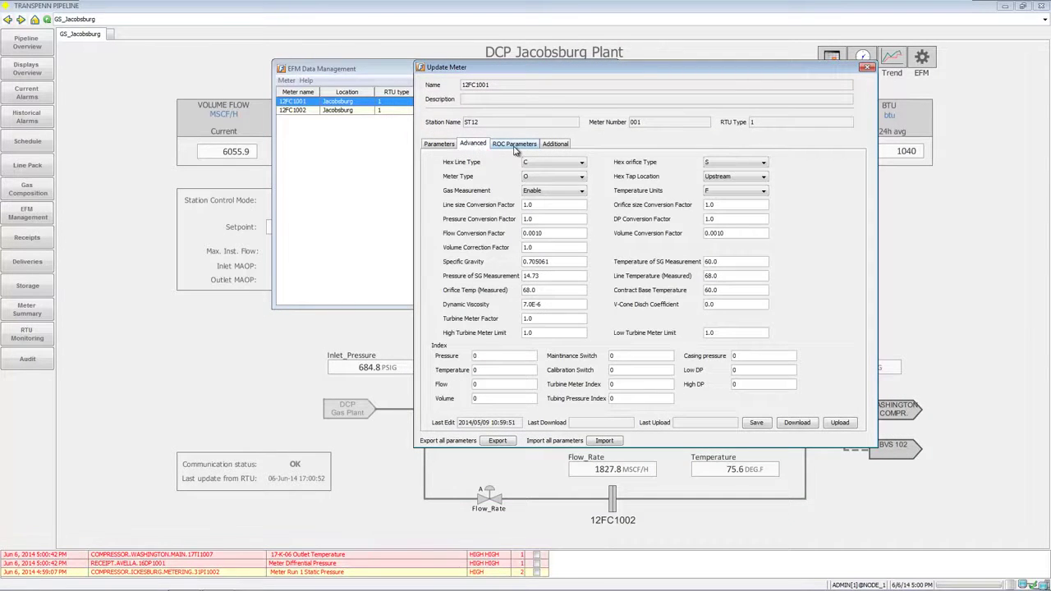
pyautogui.click(515, 145)
pyautogui.click(554, 145)
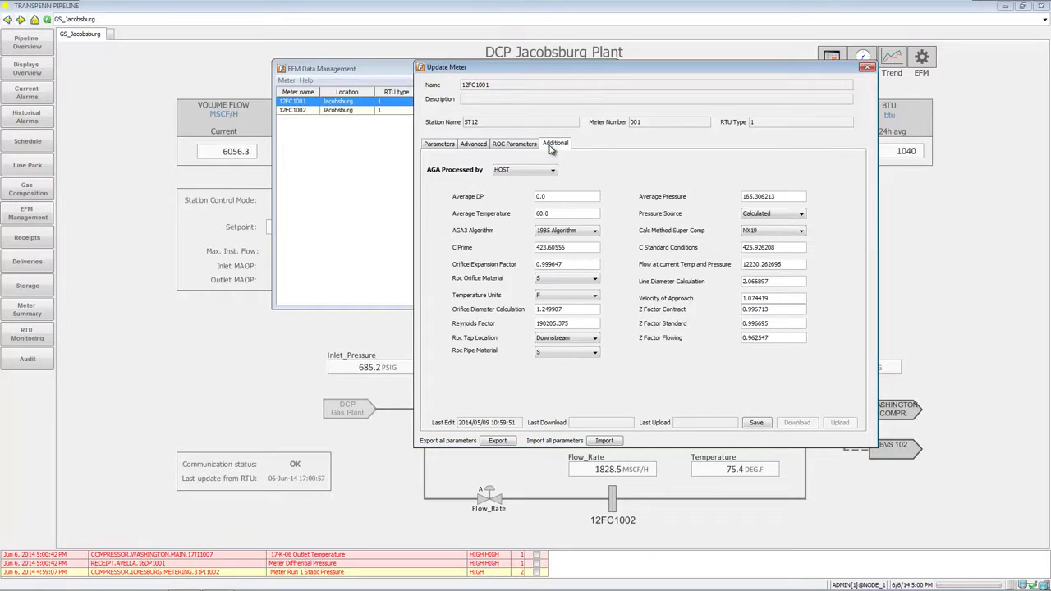
pyautogui.click(800, 233)
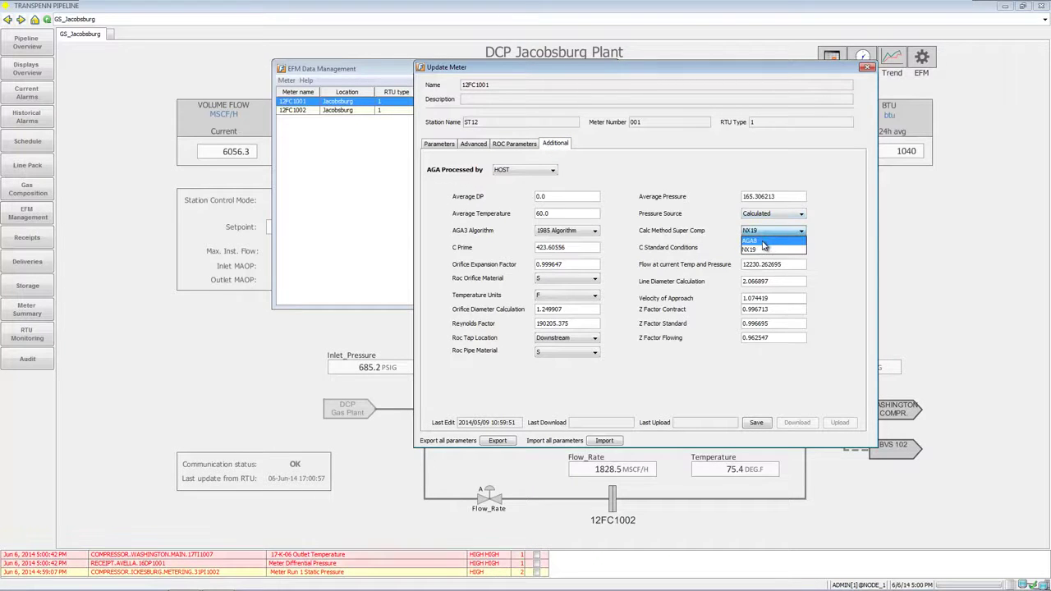
pyautogui.click(706, 157)
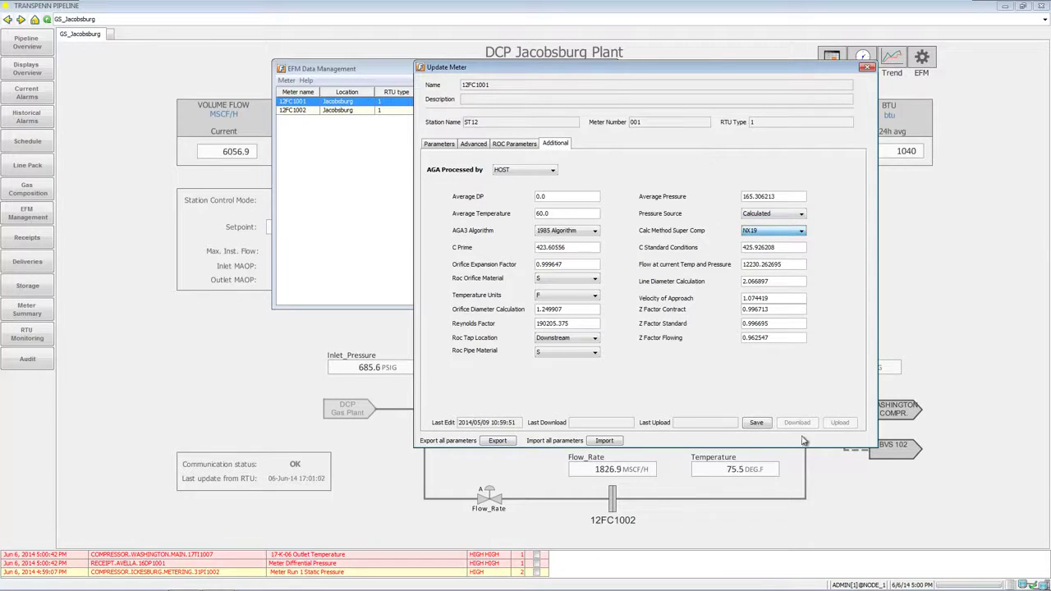
pyautogui.click(438, 143)
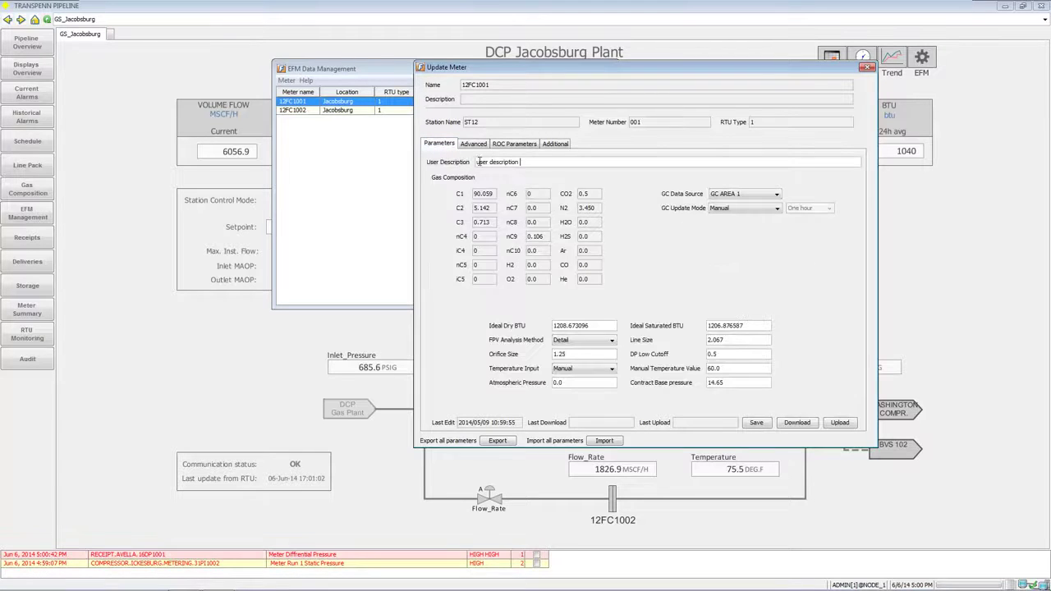
pyautogui.click(796, 423)
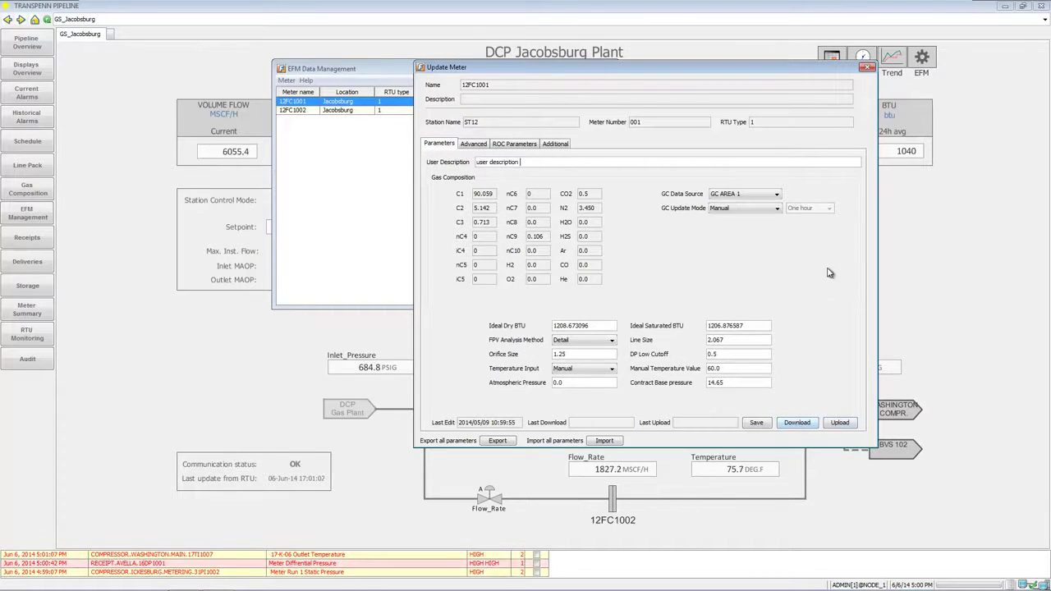
pyautogui.click(867, 68)
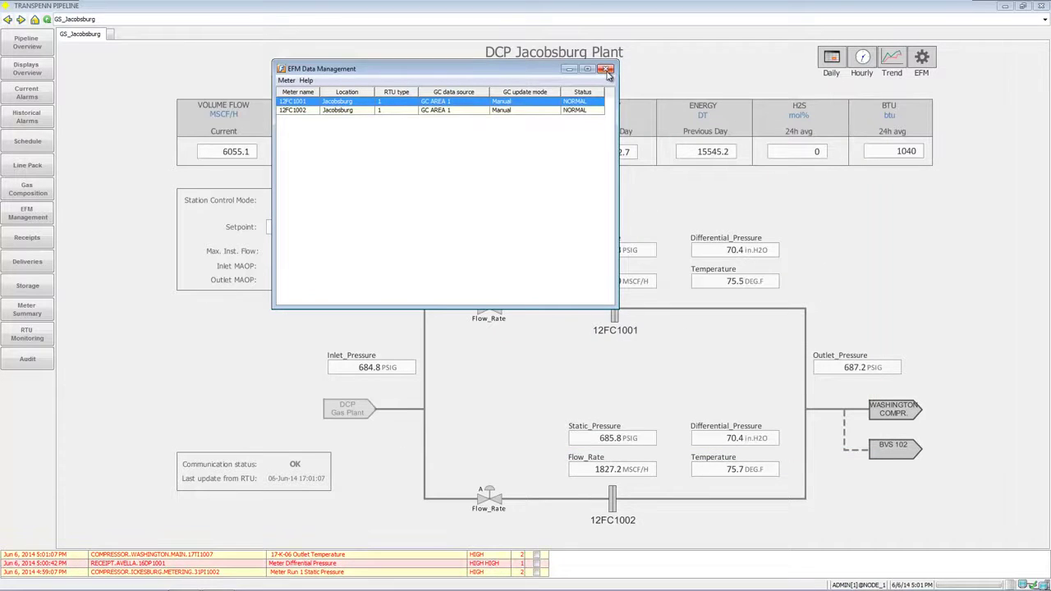
pyautogui.click(607, 69)
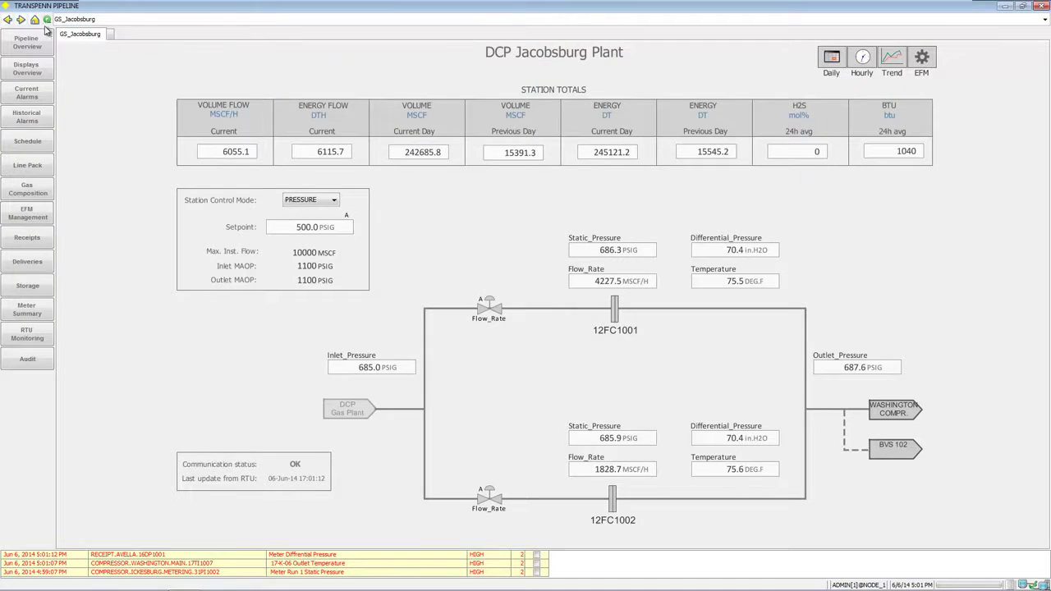
# - Visit the Washington station and compressor 17-K-01 displays, then return to the pipeline overview
pyautogui.click(8, 19)
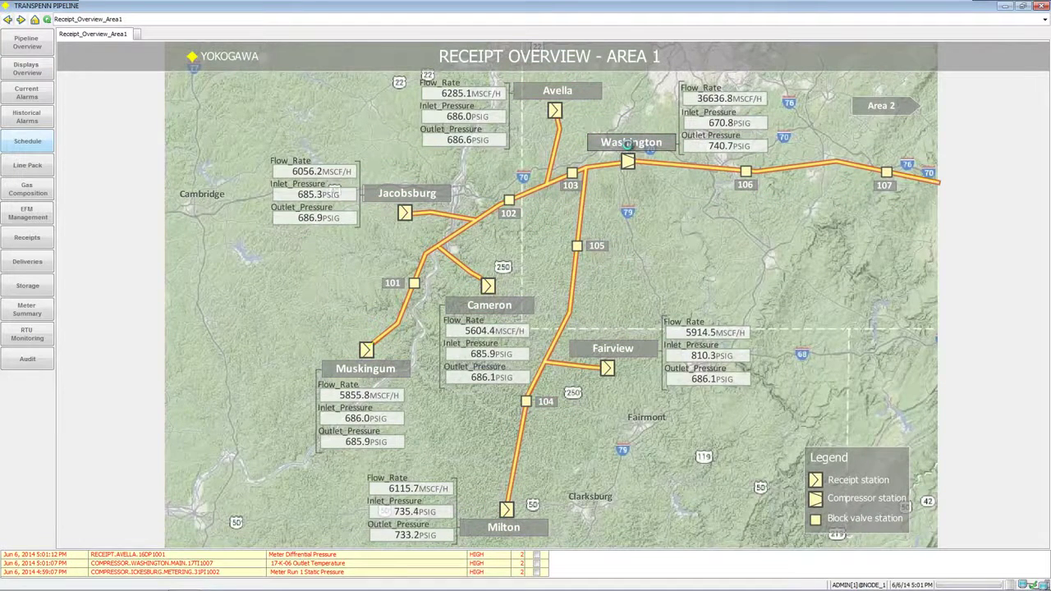
pyautogui.click(629, 144)
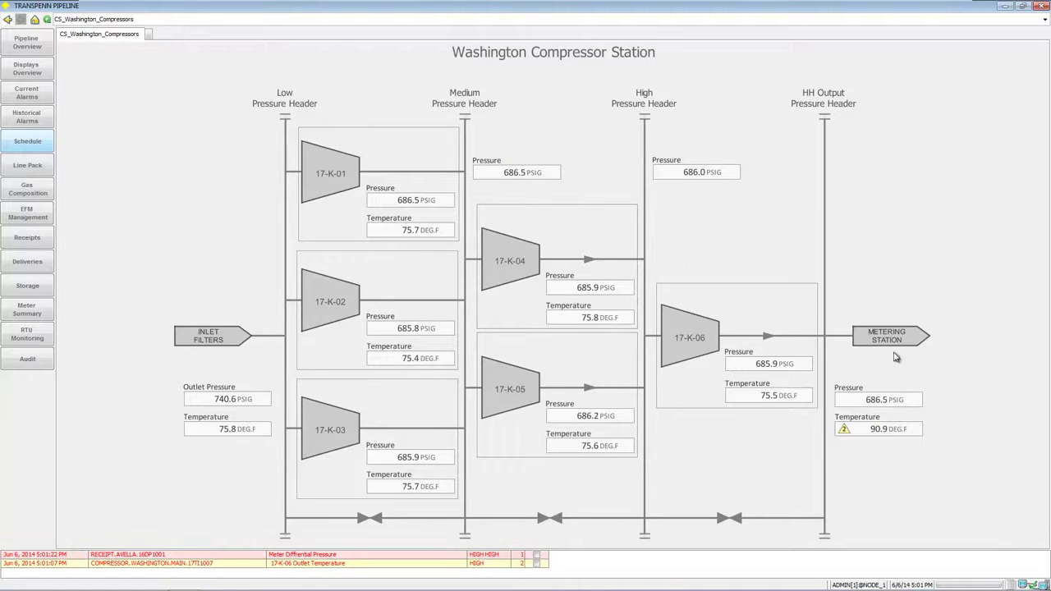
pyautogui.click(379, 215)
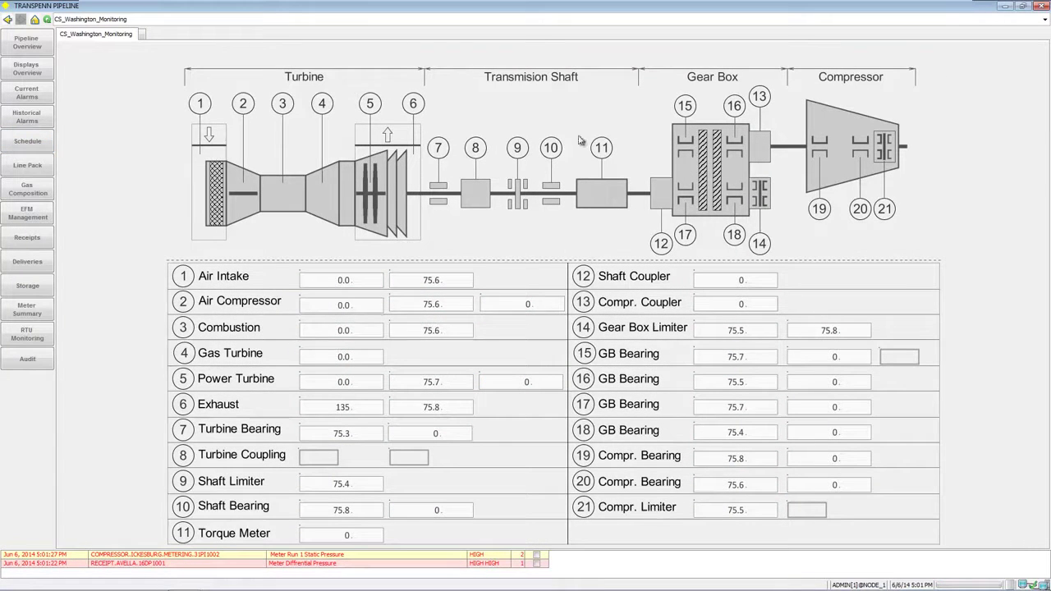
pyautogui.click(32, 45)
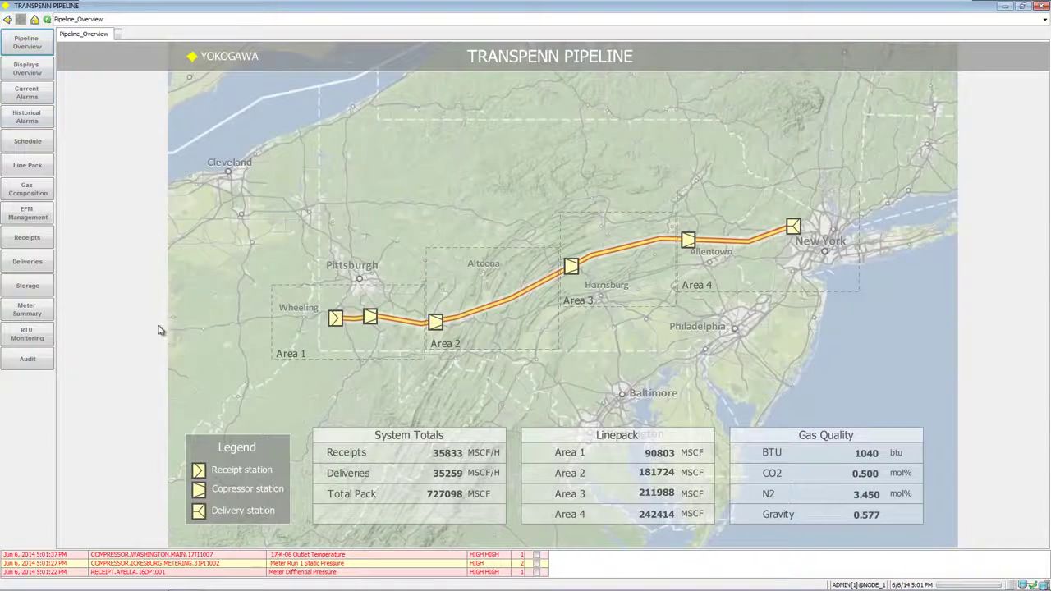
# - Check the Area 4 Clinton metering station display, then show the Displays Overview map
pyautogui.click(781, 272)
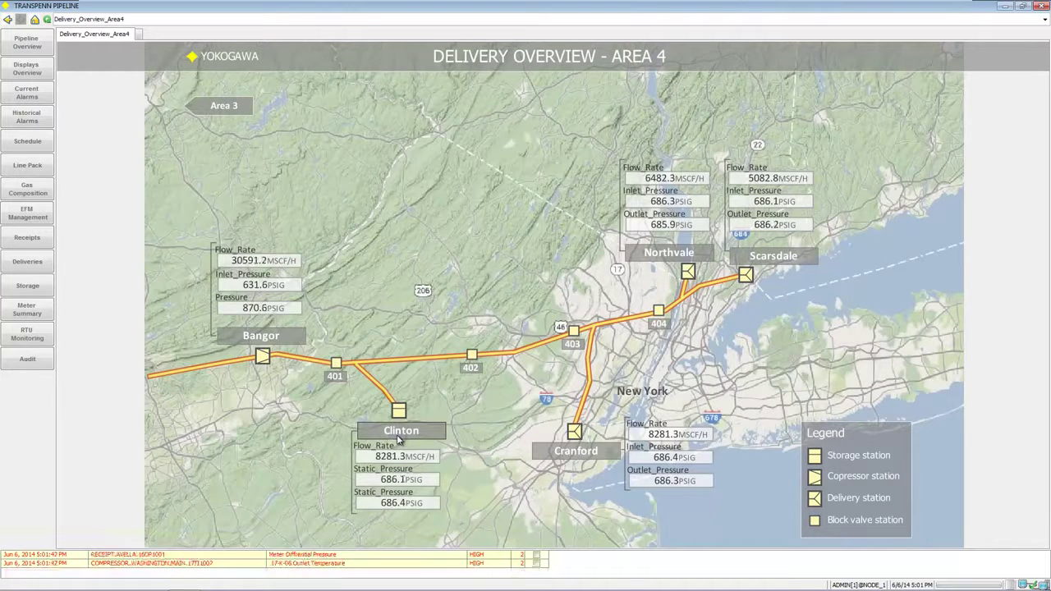
pyautogui.click(398, 435)
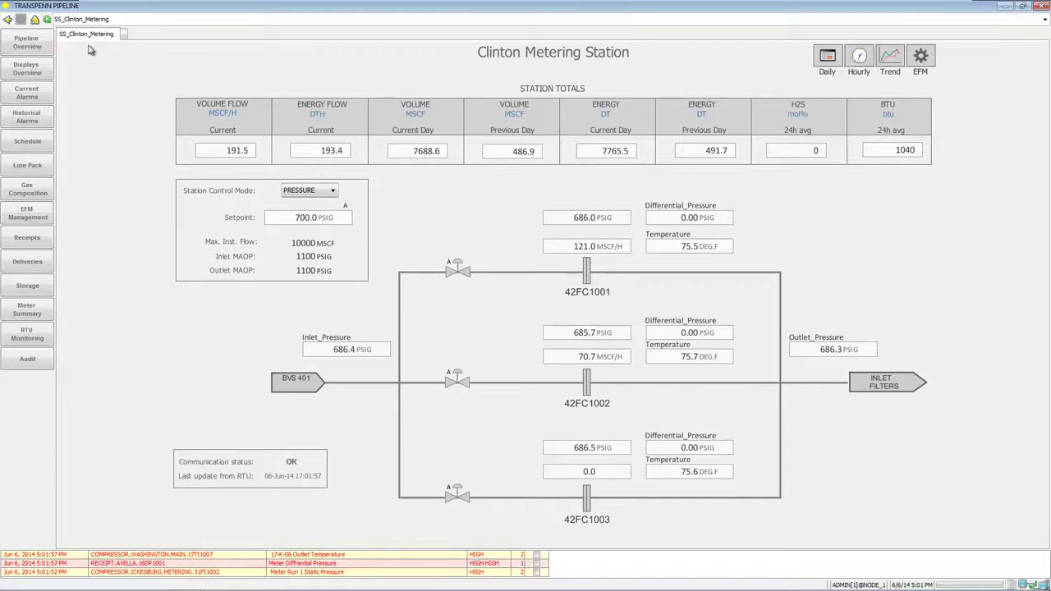
pyautogui.click(35, 18)
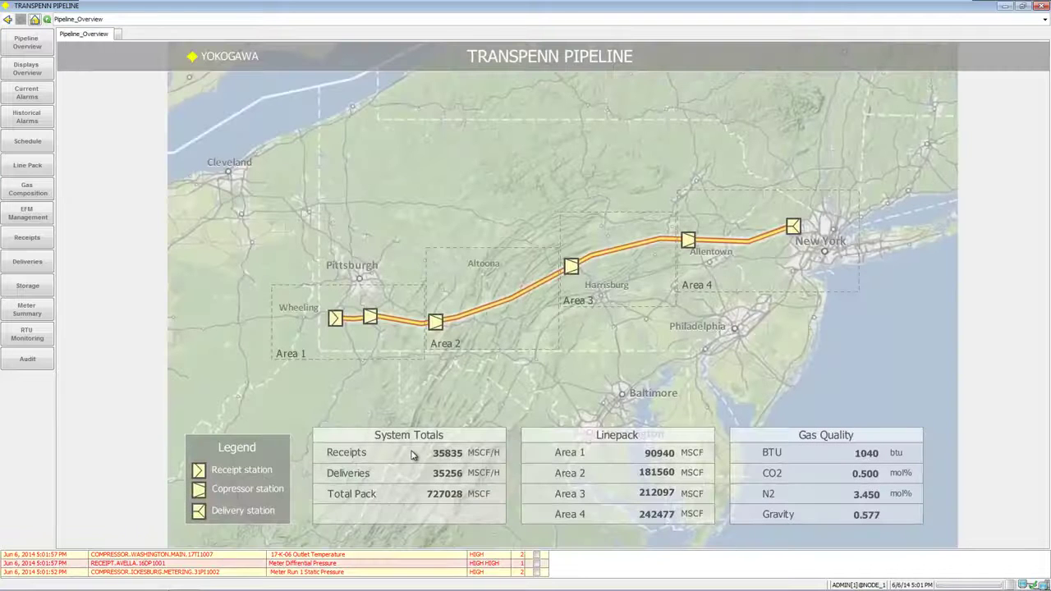
pyautogui.click(33, 72)
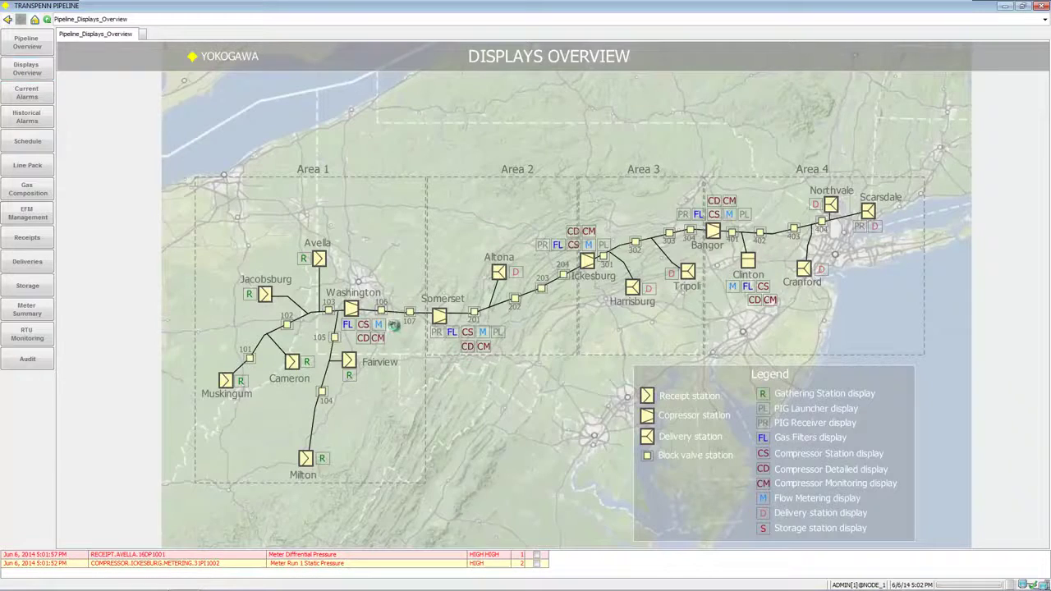
# - Check the Washington pig launcher and Somerset pig receiver displays from the Displays Overview
pyautogui.click(394, 325)
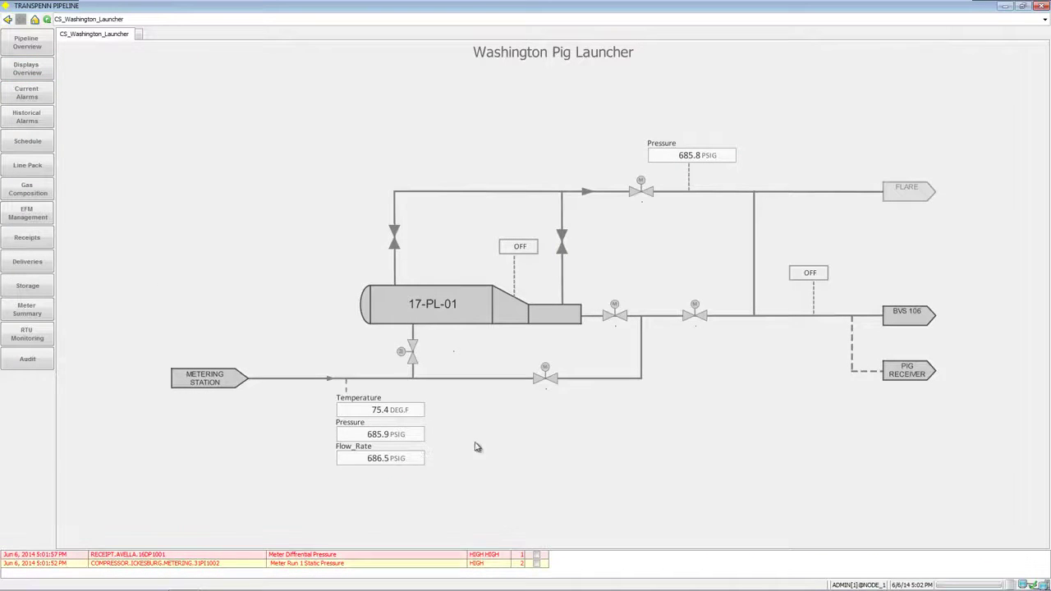
pyautogui.click(8, 19)
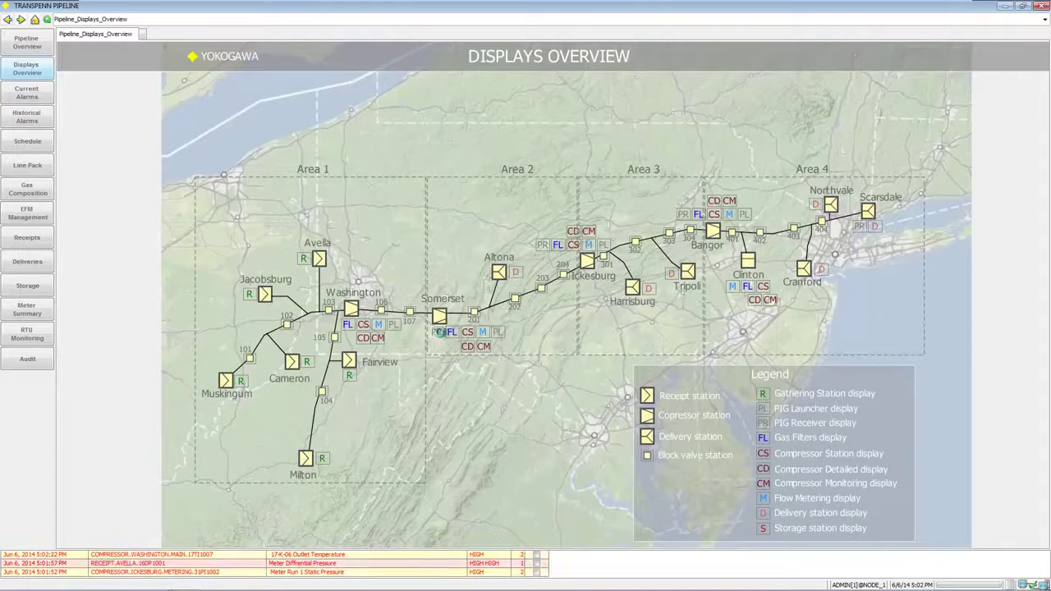
pyautogui.click(438, 332)
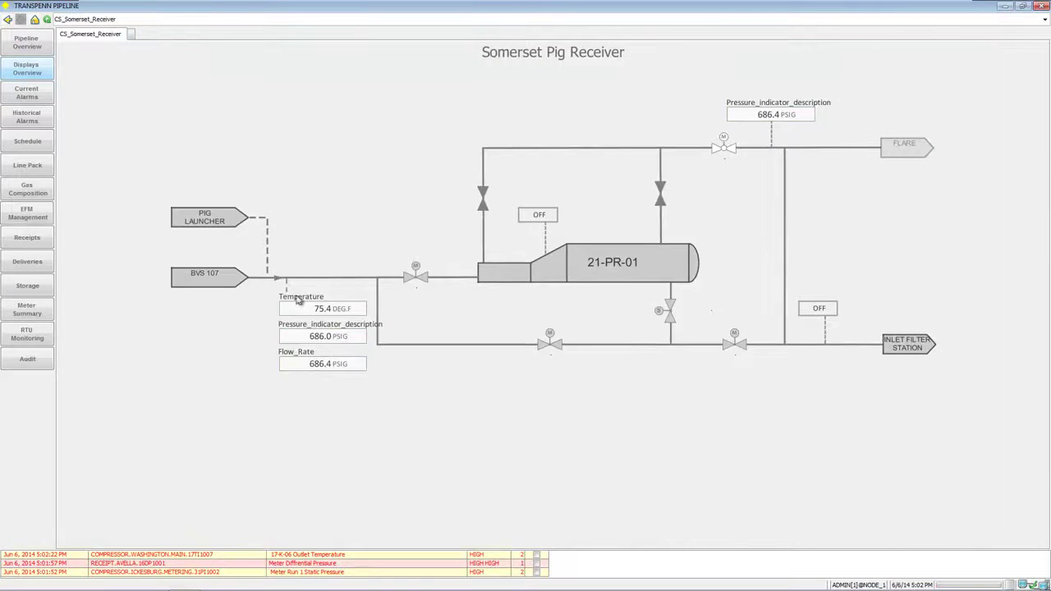
pyautogui.click(7, 20)
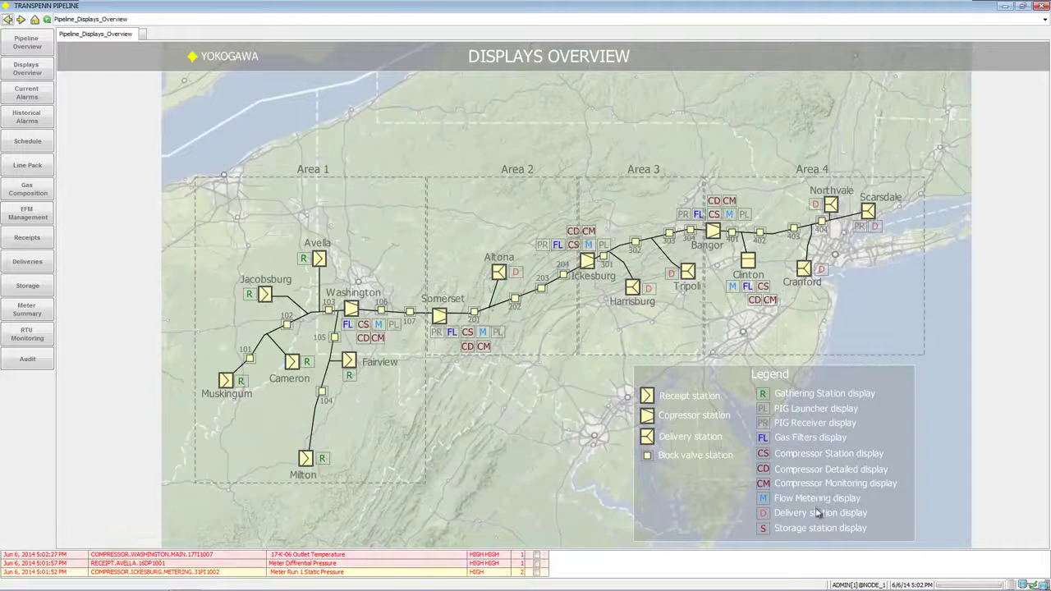
# - Check the Ickesburg metering and block valve station 403 displays, returning to the overview
pyautogui.click(588, 245)
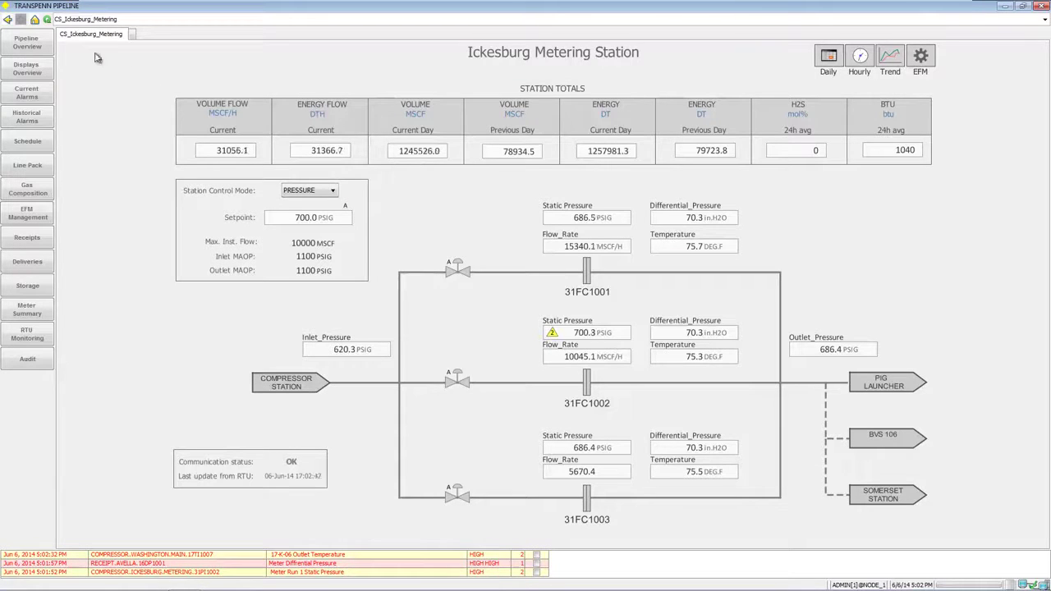
pyautogui.click(24, 70)
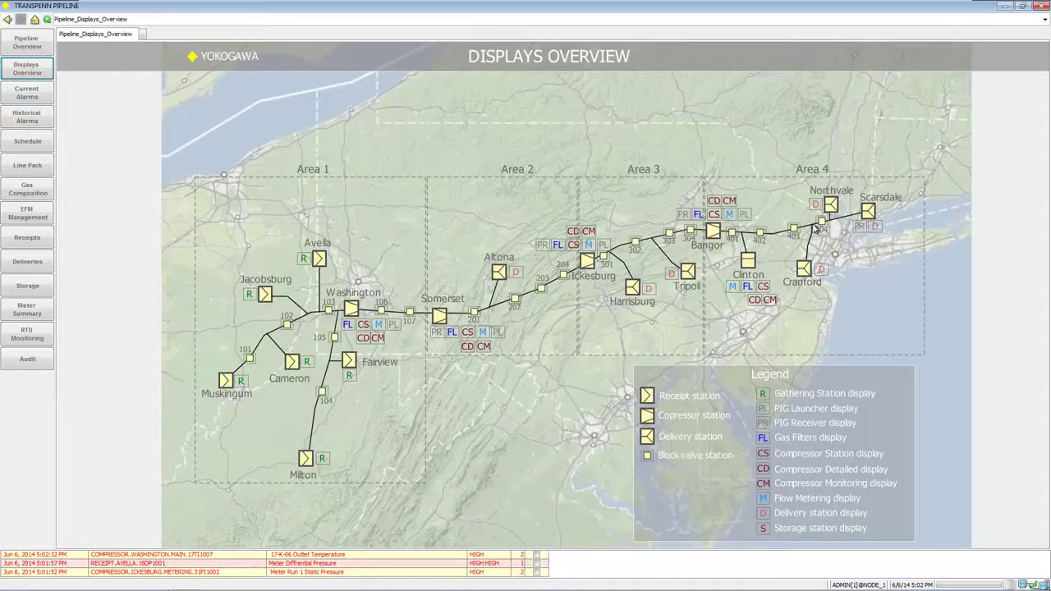
pyautogui.click(795, 230)
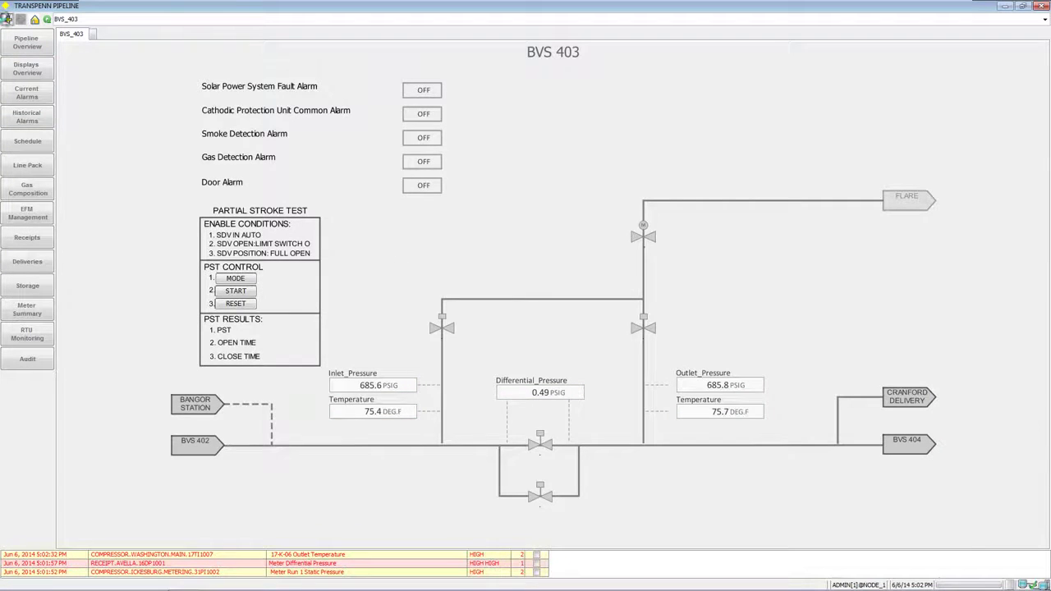
pyautogui.click(6, 18)
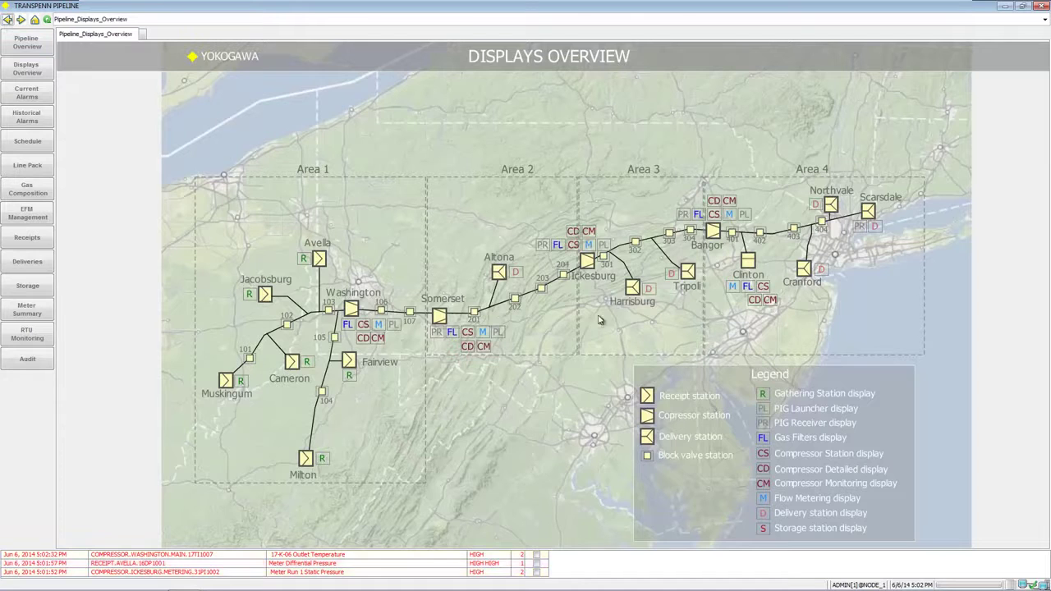
# - List current alarms with the Alarm Time filter set to (All), discarding the custom filter
pyautogui.click(34, 98)
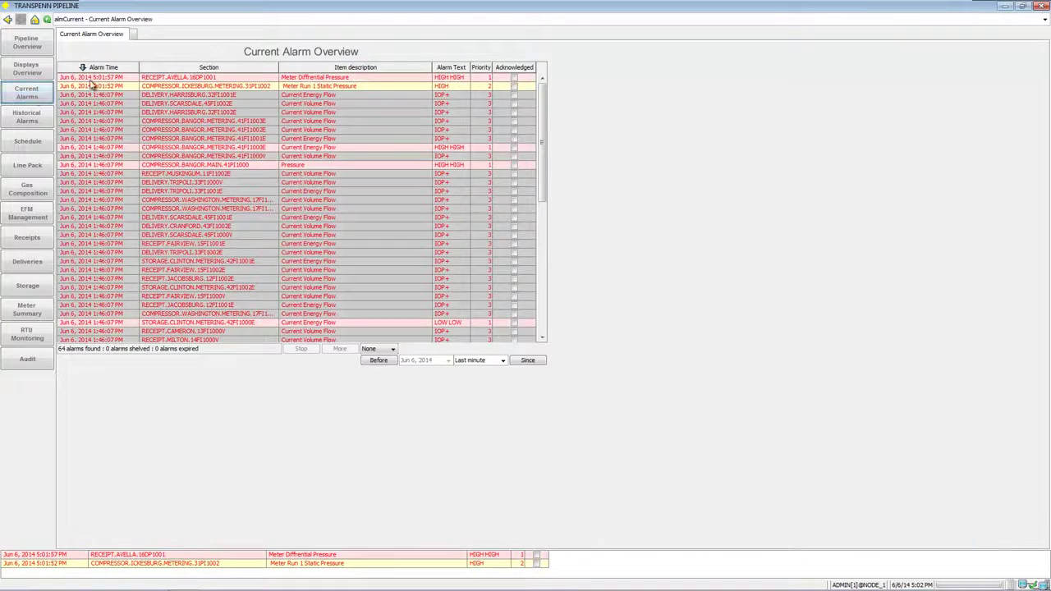
pyautogui.moveTo(105, 67)
pyautogui.mouseDown()
pyautogui.moveTo(483, 67)
pyautogui.moveTo(117, 72)
pyautogui.mouseUp()
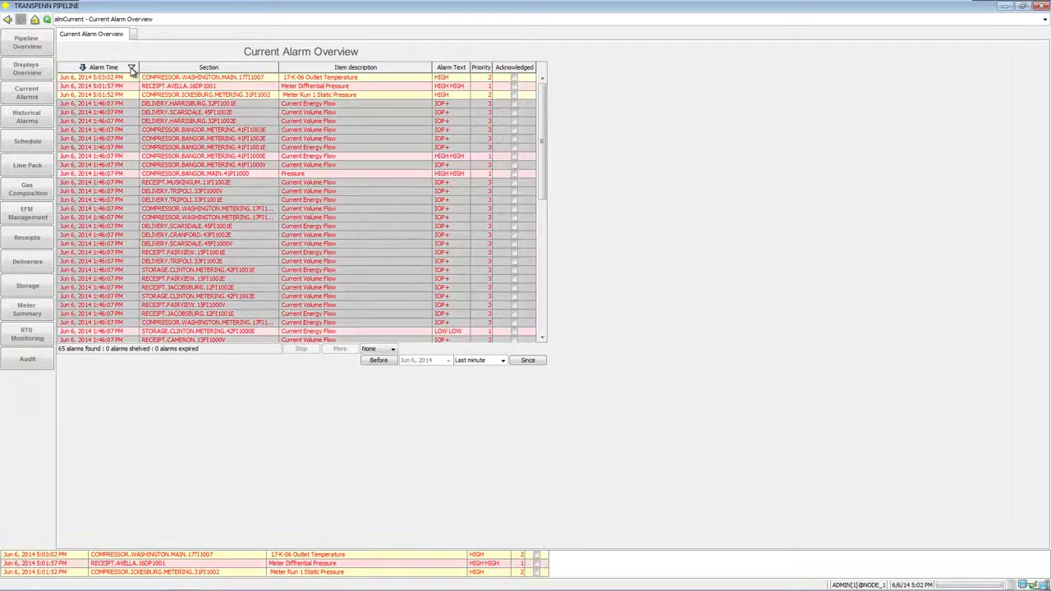
pyautogui.click(132, 69)
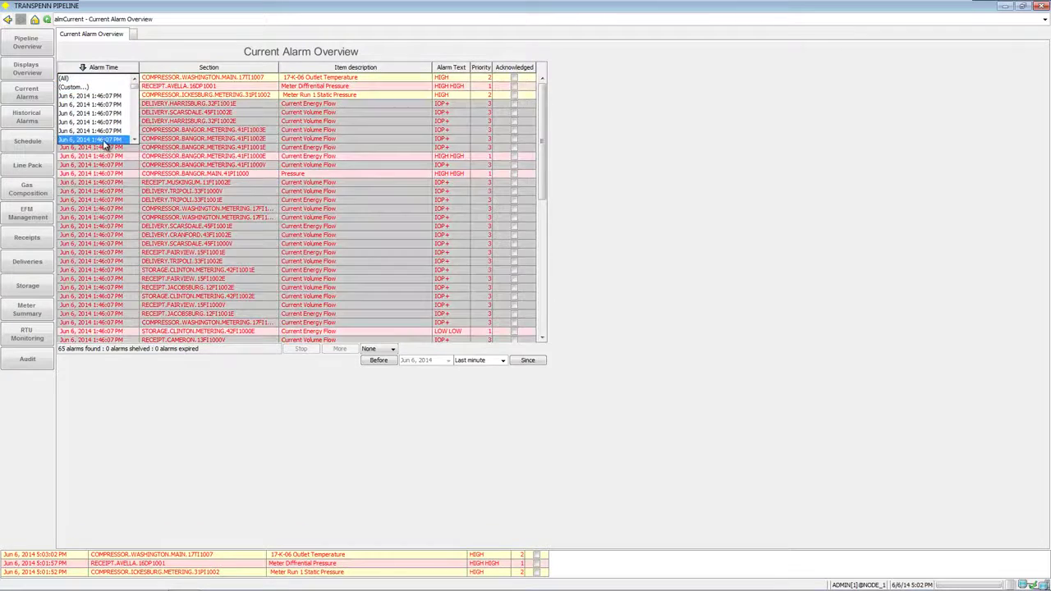
pyautogui.click(74, 78)
pyautogui.click(133, 69)
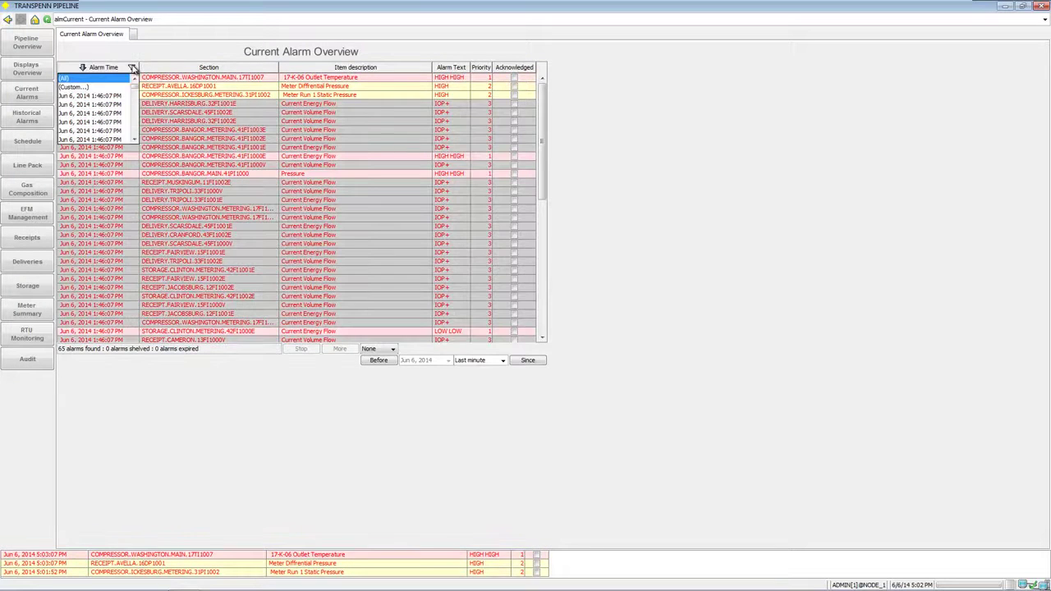
pyautogui.click(115, 87)
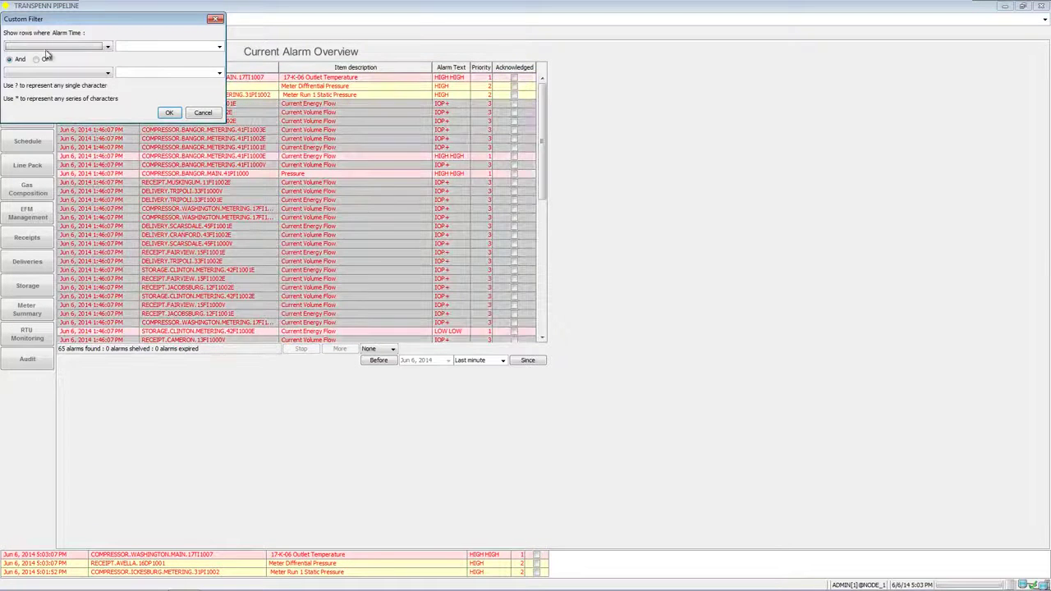
pyautogui.click(220, 19)
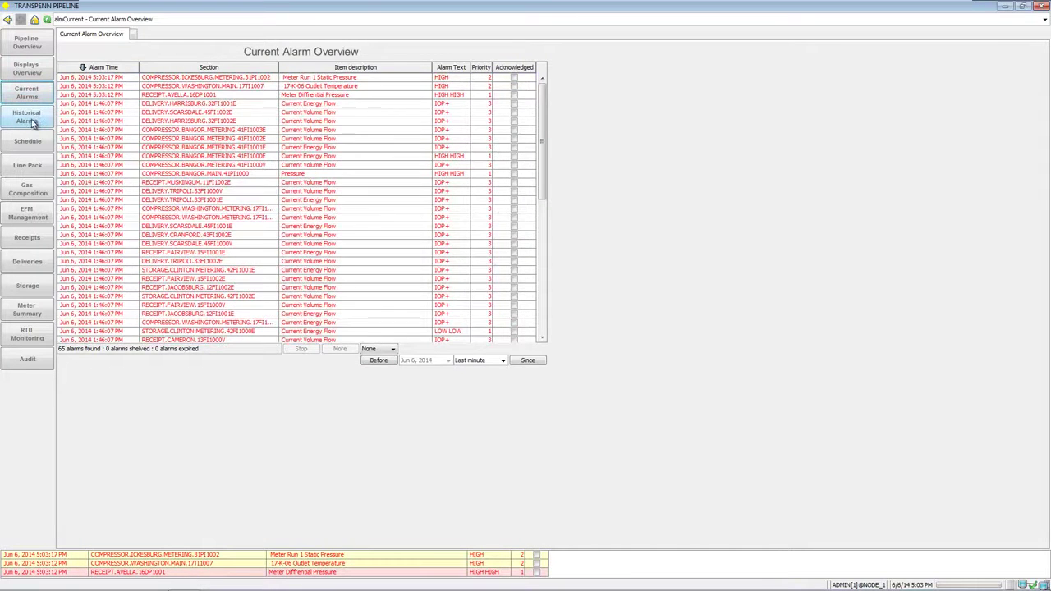
# - Show the historical alarm list and bring the Gas Schedule Tracking window to the centre
pyautogui.click(27, 118)
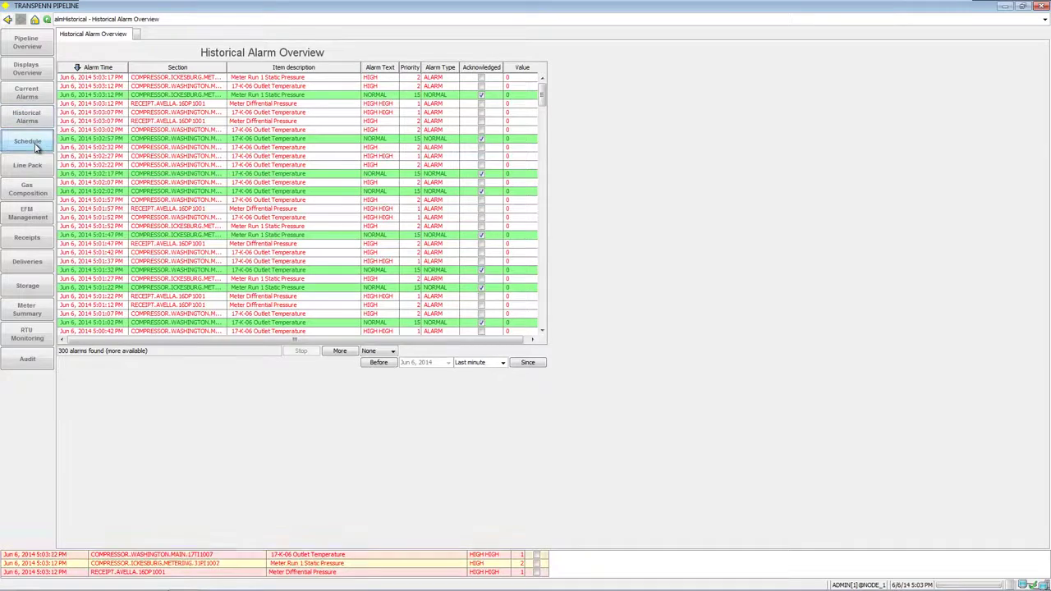
pyautogui.click(36, 147)
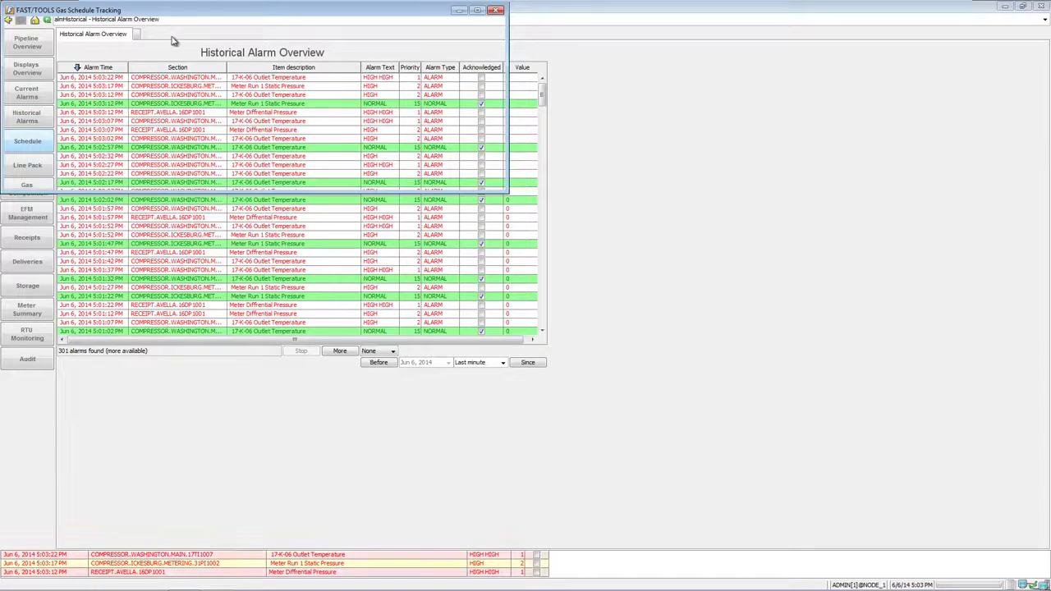
pyautogui.moveTo(185, 23); pyautogui.dragTo(397, 157)
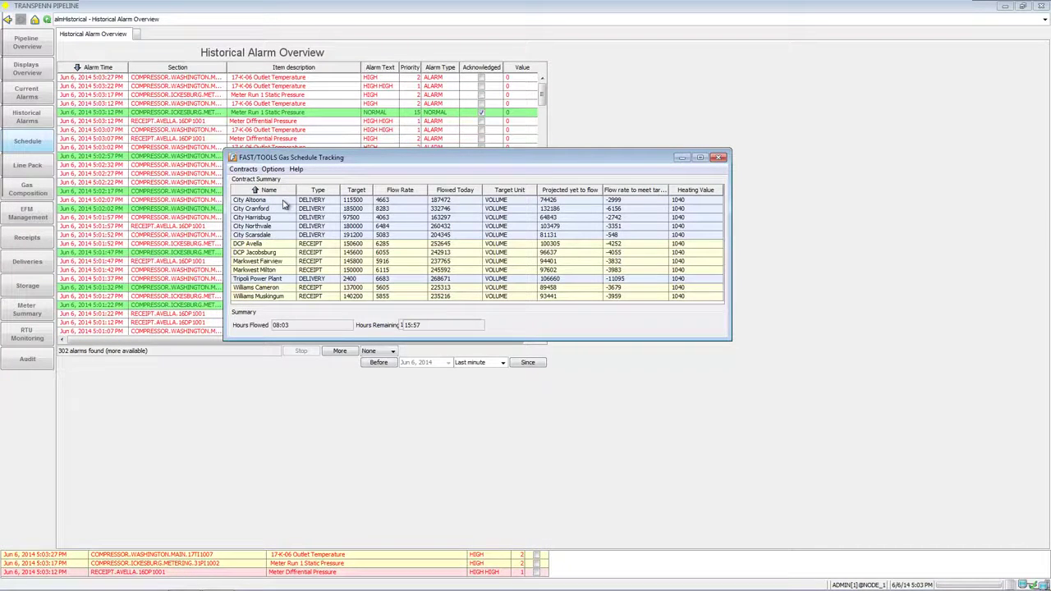
# - Inspect the City Altoona contract without saving, close the schedule, and show Line Pack Overview
pyautogui.doubleClick(284, 204)
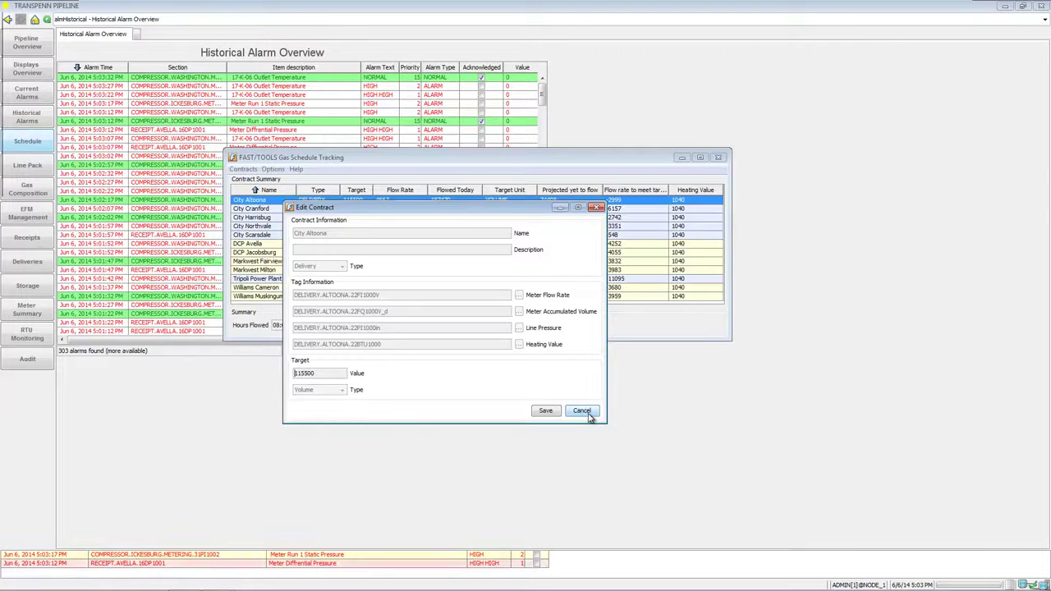
pyautogui.click(588, 413)
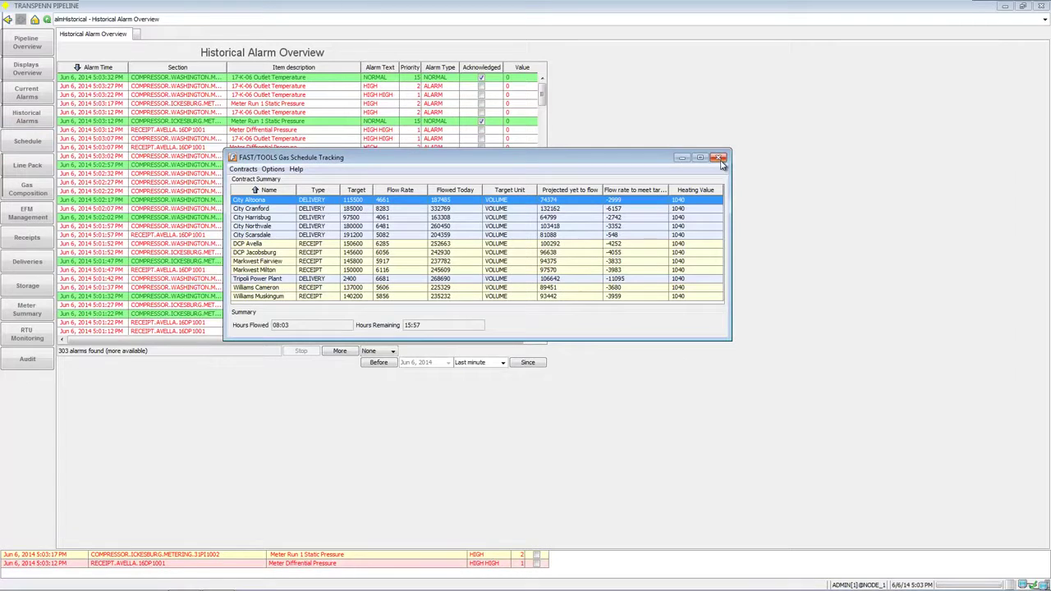
pyautogui.click(720, 158)
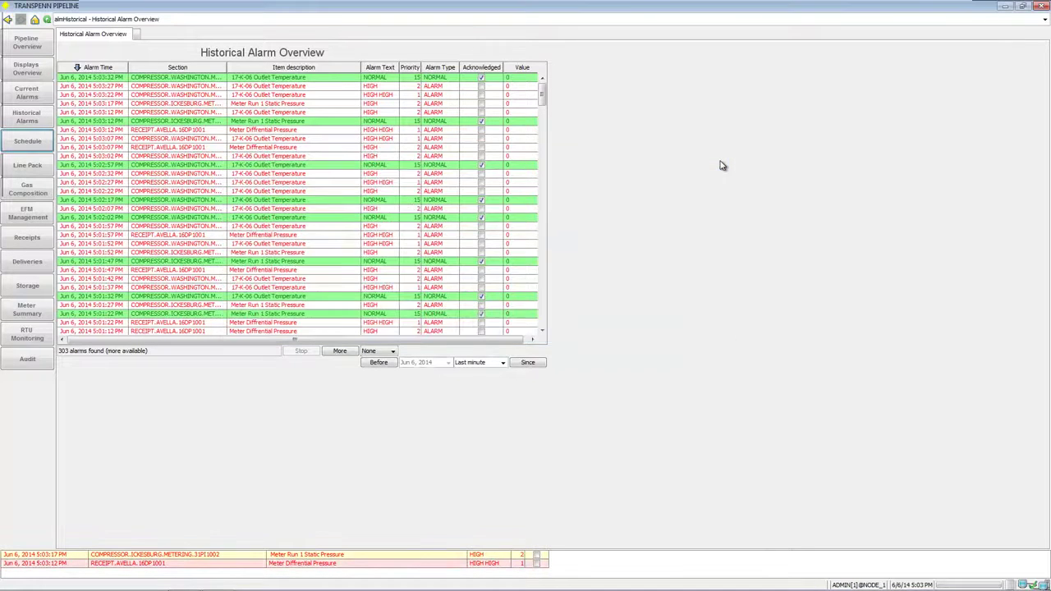
pyautogui.click(30, 168)
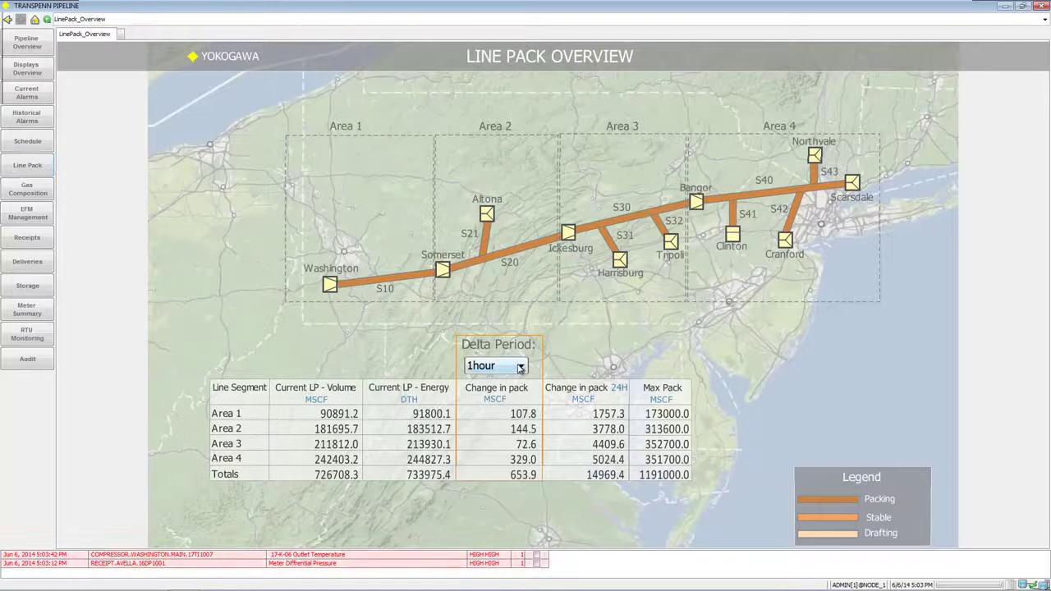
# - Cycle the line pack delta period through 5min, 15min, 1hour and 3hours
pyautogui.click(520, 366)
pyautogui.click(499, 374)
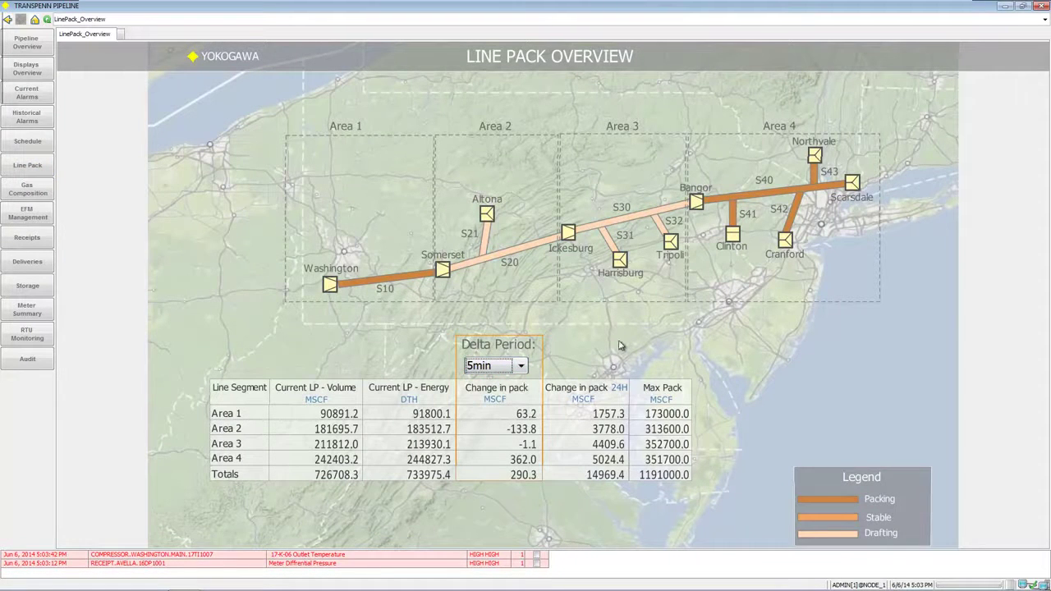
pyautogui.click(520, 366)
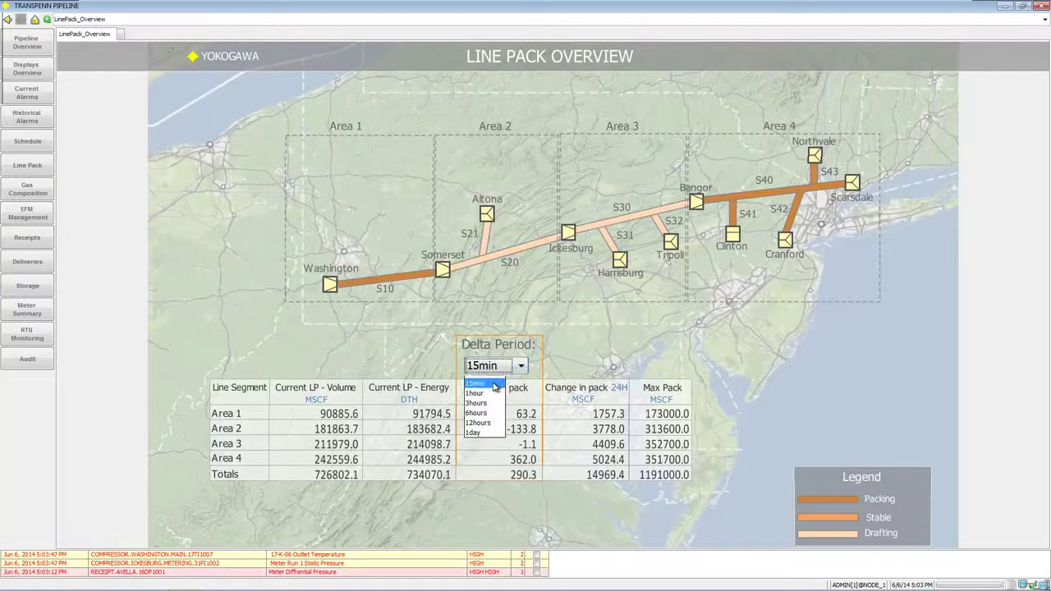
pyautogui.click(493, 383)
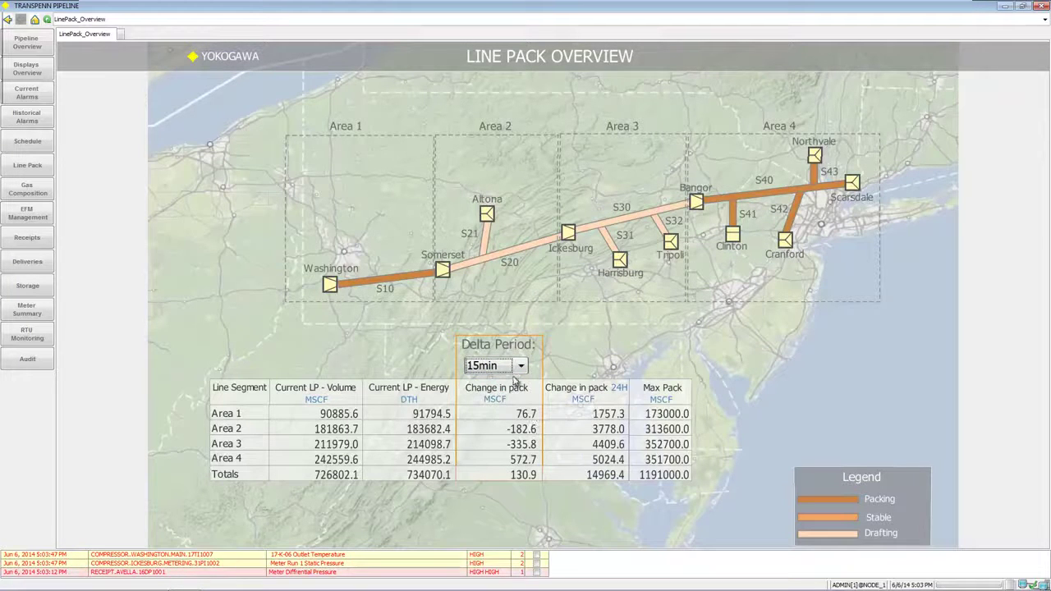
pyautogui.click(517, 367)
pyautogui.click(484, 394)
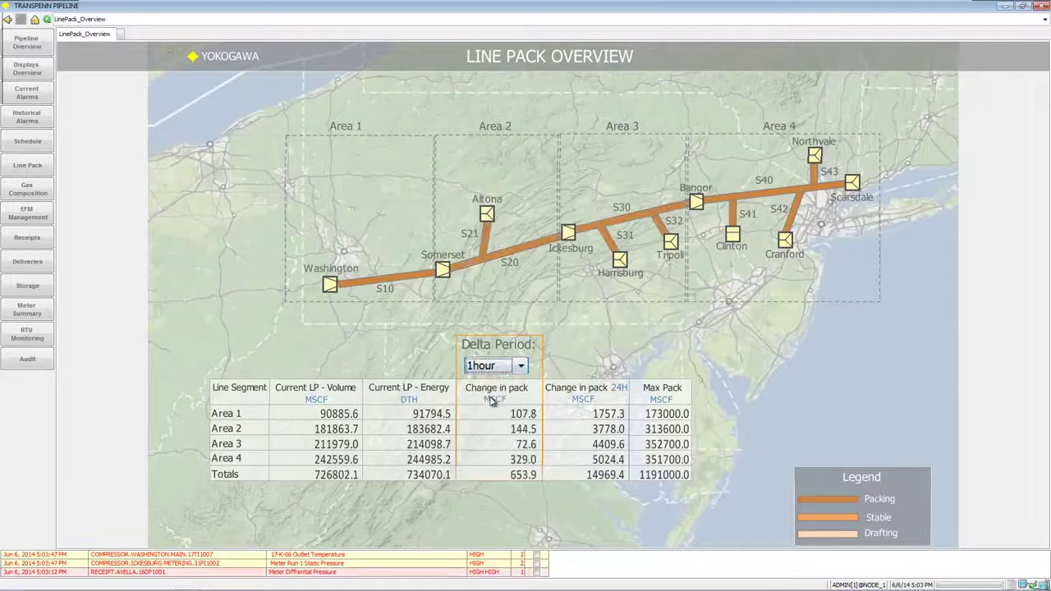
pyautogui.click(520, 367)
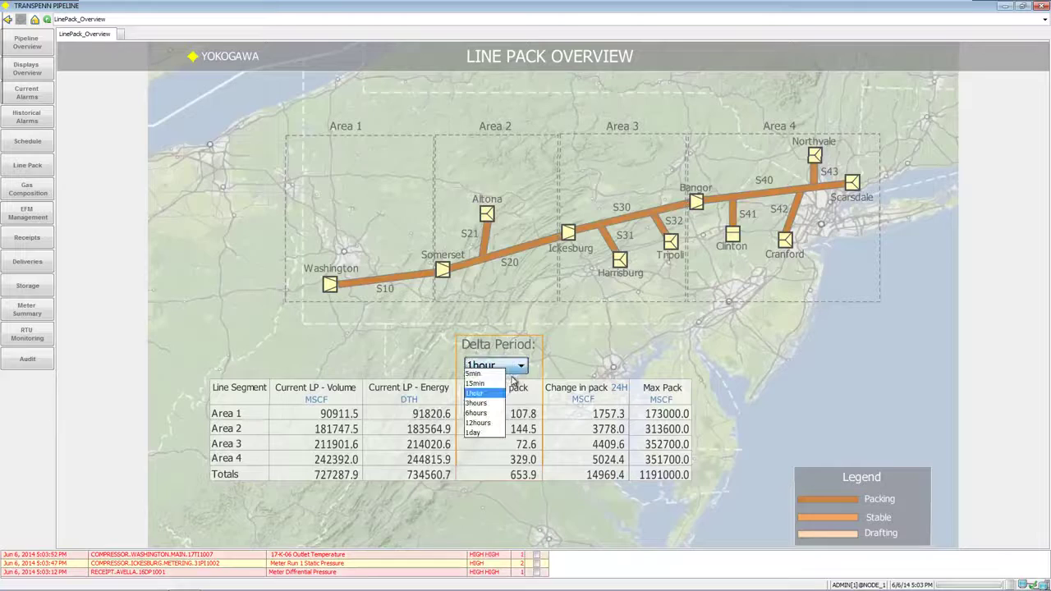
pyautogui.click(497, 405)
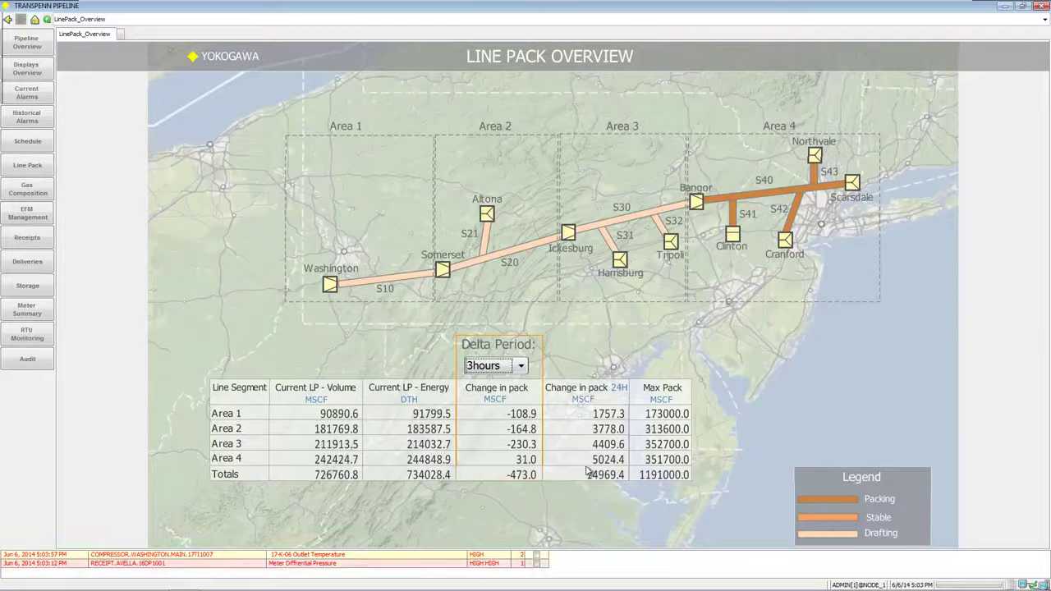
# - Show the Area 3 line pack detail, trying 5min then settling on a 1hour delta
pyautogui.click(624, 250)
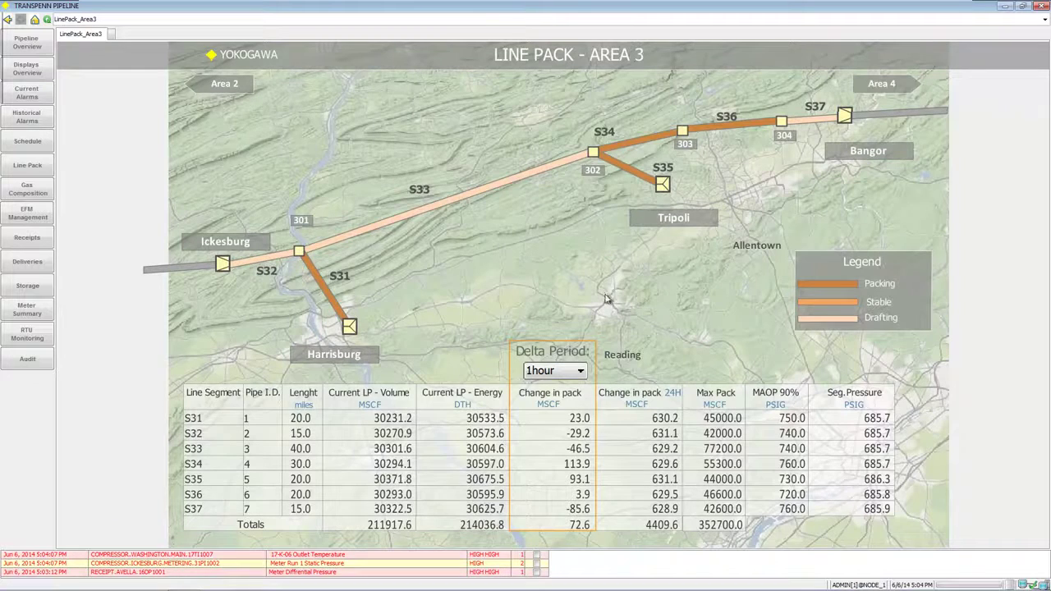
pyautogui.click(578, 370)
pyautogui.click(542, 378)
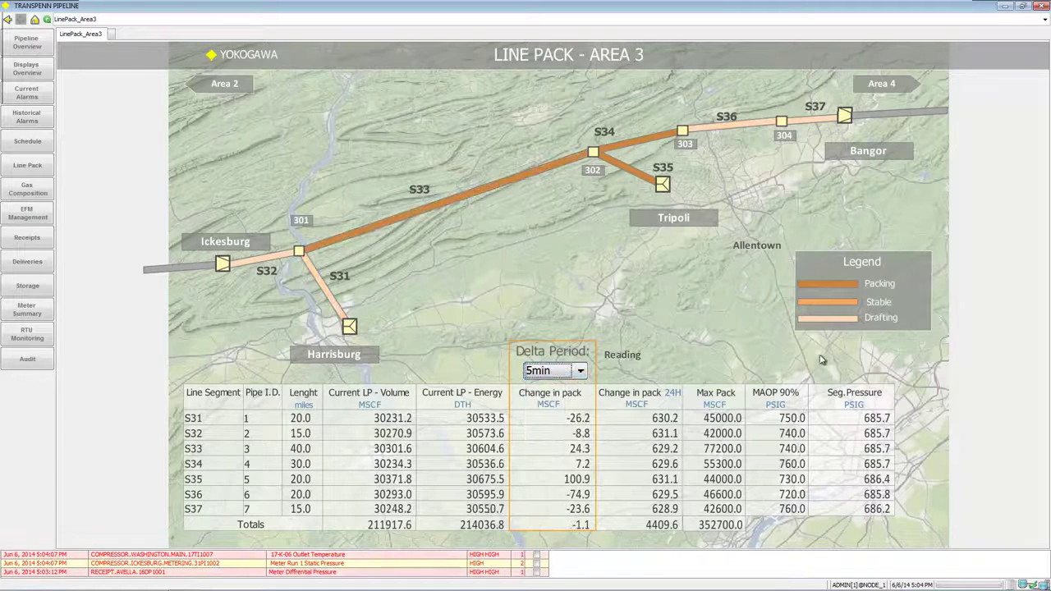
pyautogui.click(543, 371)
pyautogui.click(535, 398)
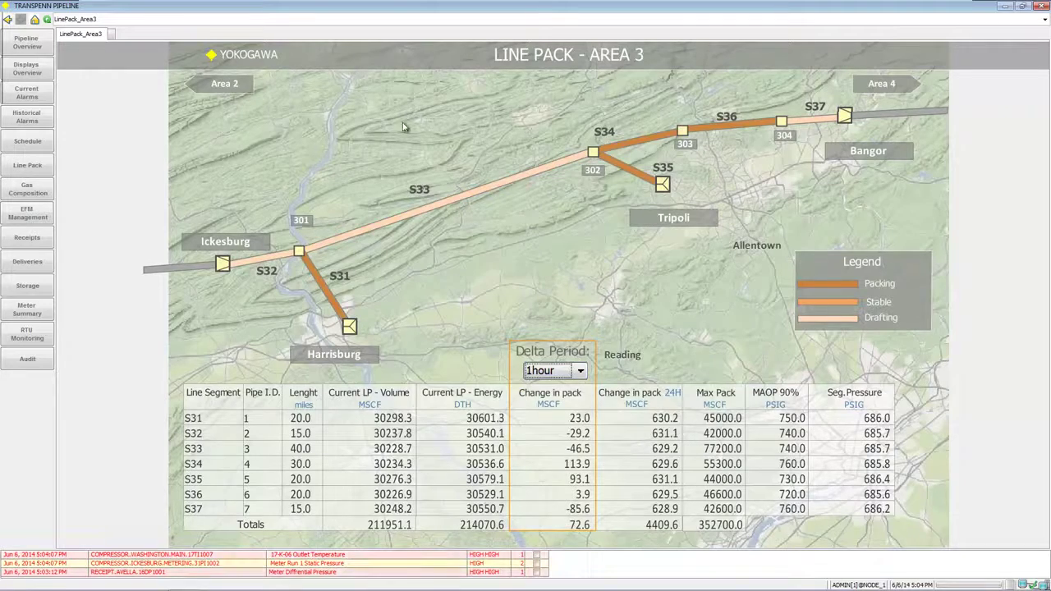
pyautogui.click(30, 193)
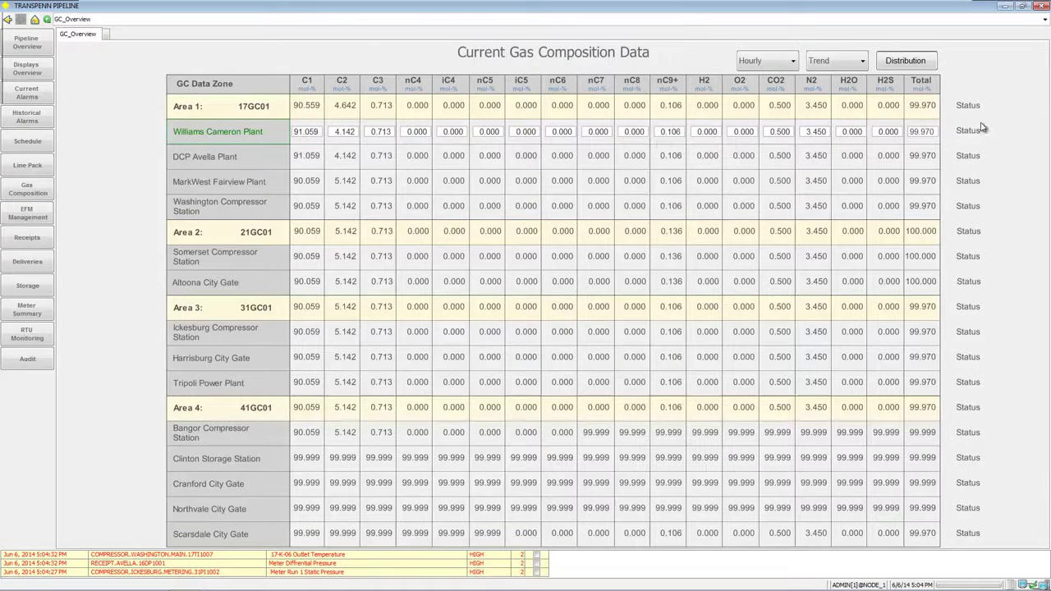
# - Force gas composition distribution to meter 11FC1001, then close the distribution control dialog
pyautogui.click(904, 61)
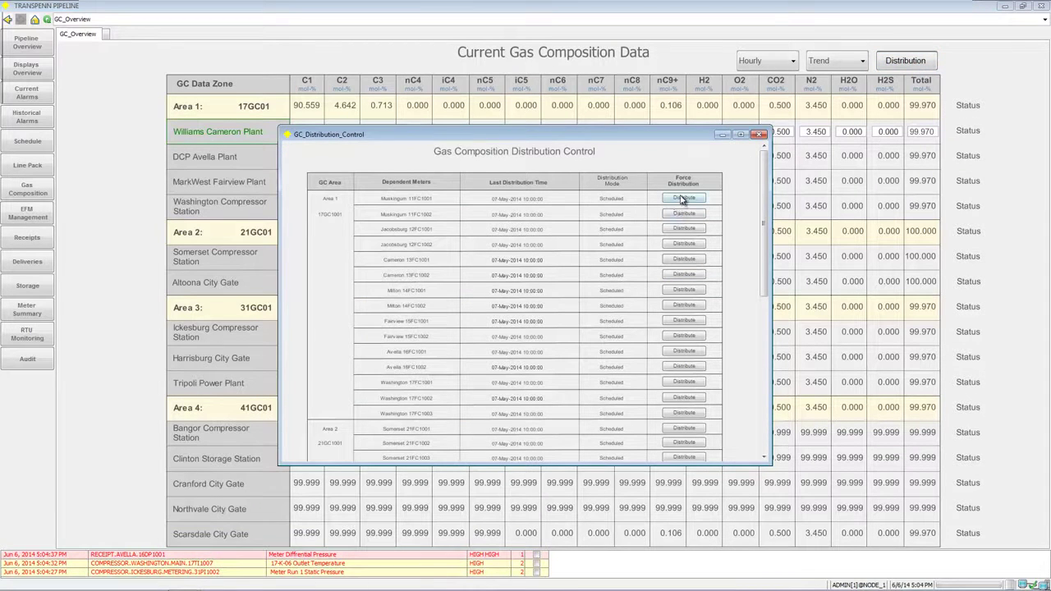
pyautogui.click(684, 198)
pyautogui.click(759, 134)
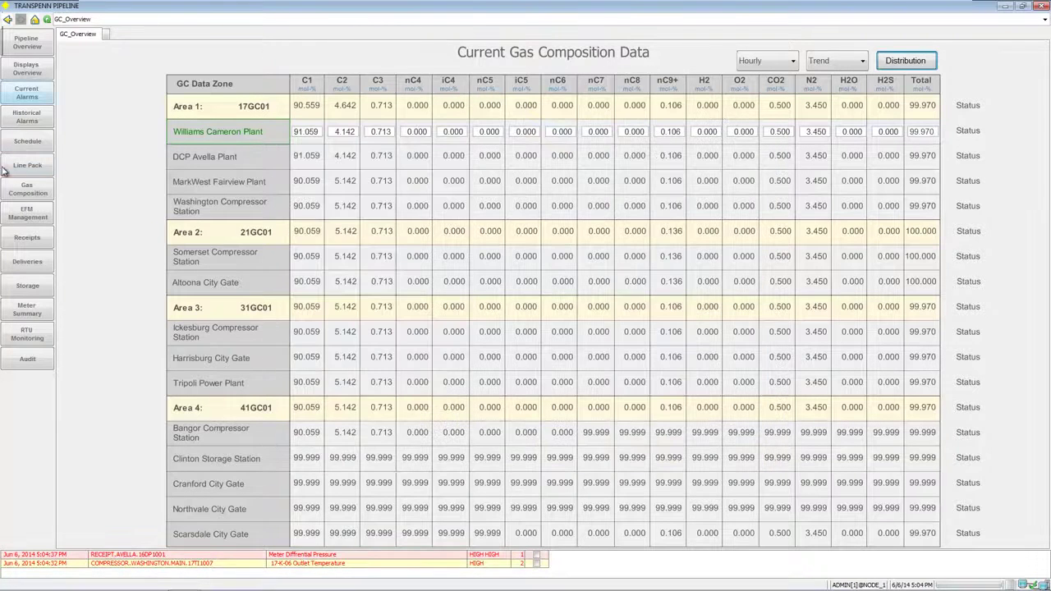
# - Review meter 11FC1001's EFM update settings, close EFM Data Management, and show Receipts Overview
pyautogui.click(26, 215)
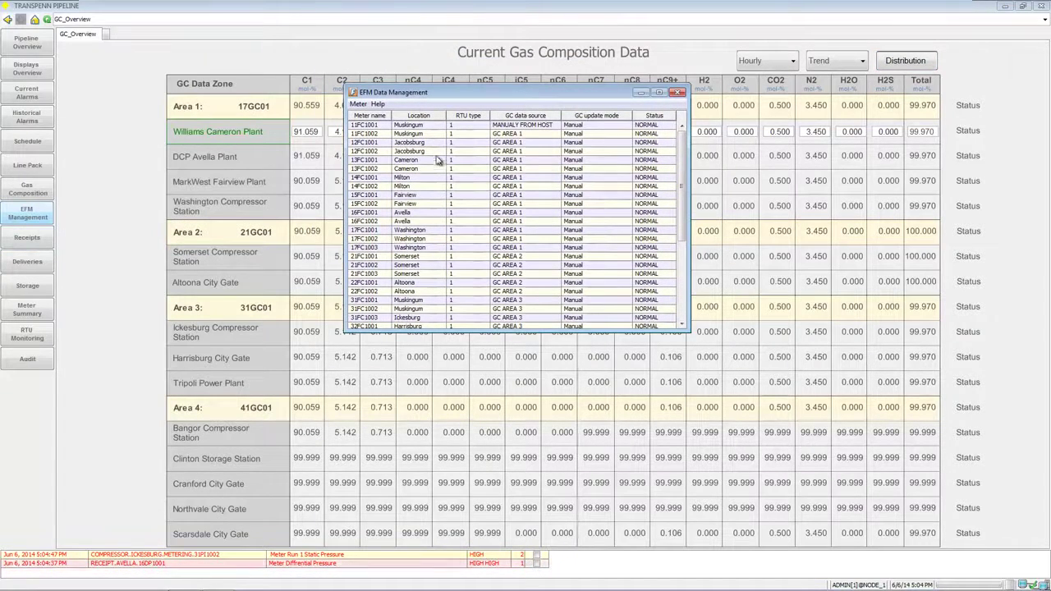
pyautogui.doubleClick(419, 125)
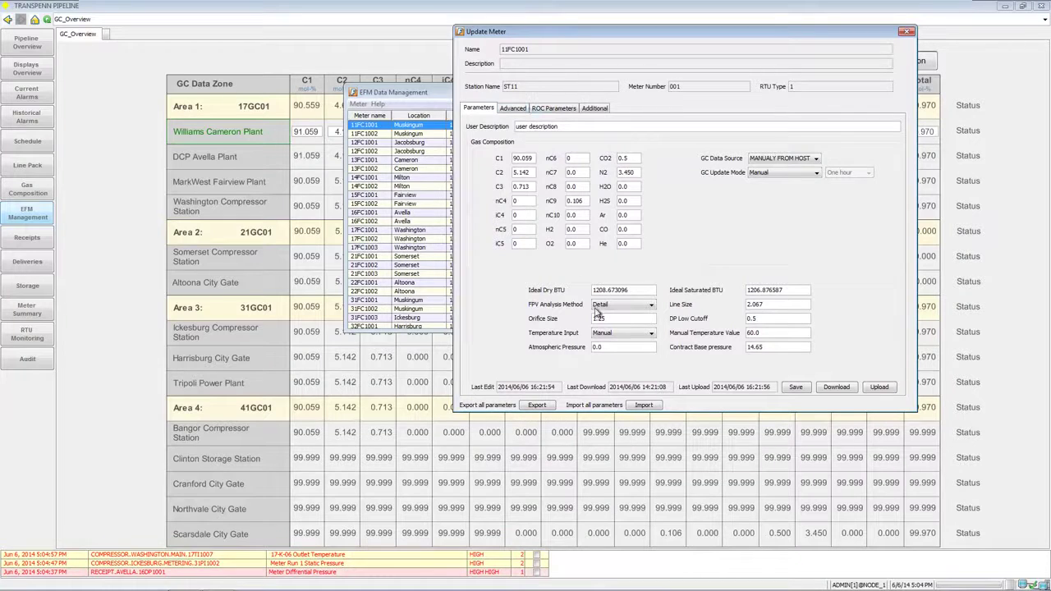
pyautogui.click(905, 32)
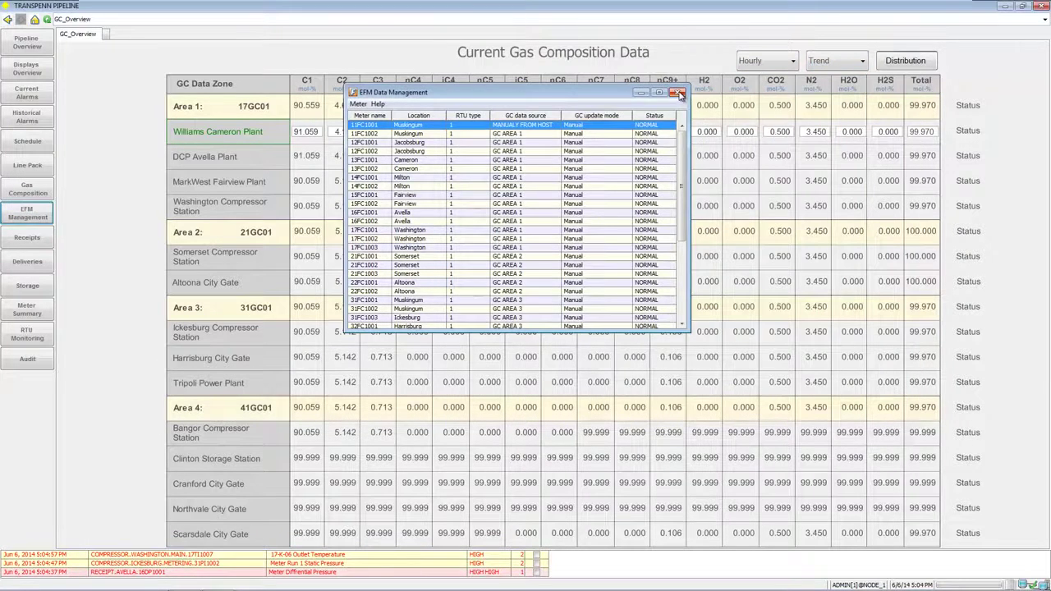
pyautogui.click(678, 93)
pyautogui.click(30, 238)
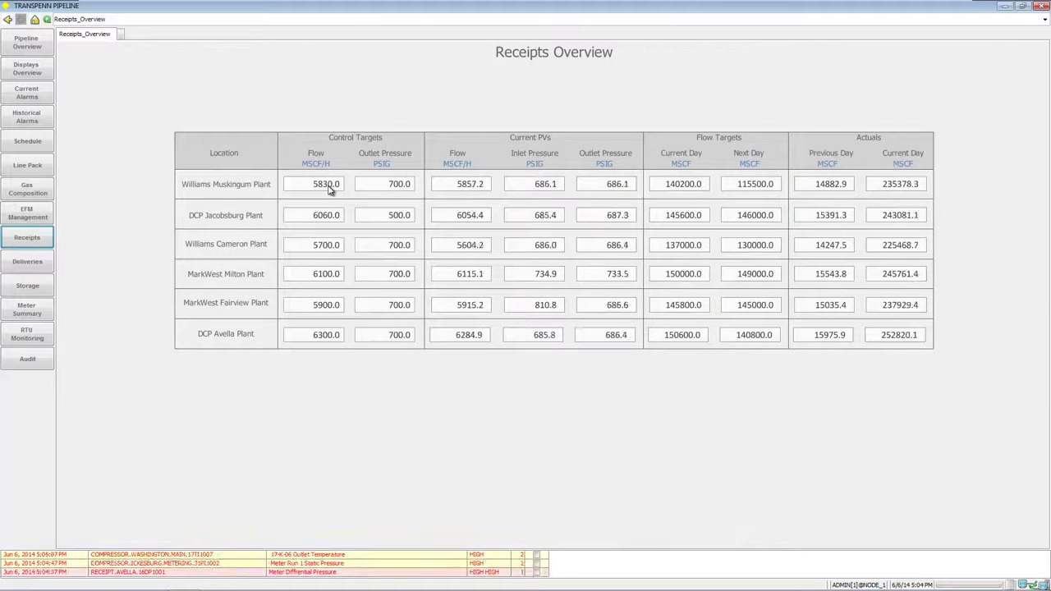
# - Bring up the Williams Muskingum flow controller faceplate and check its setpoint entry without changing it
pyautogui.click(329, 188)
pyautogui.moveTo(336, 178); pyautogui.dragTo(433, 68)
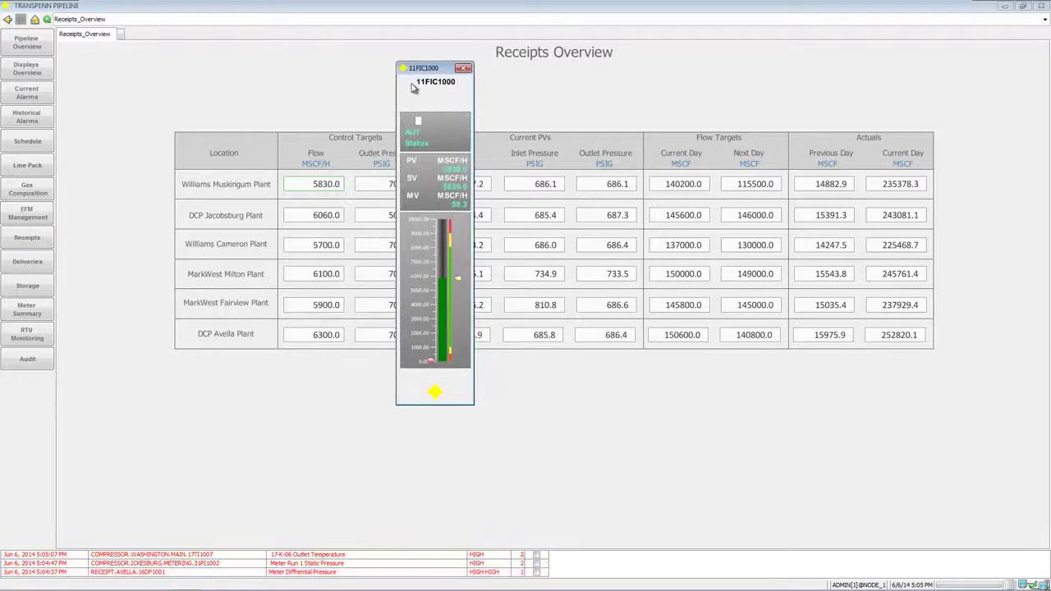
pyautogui.click(454, 186)
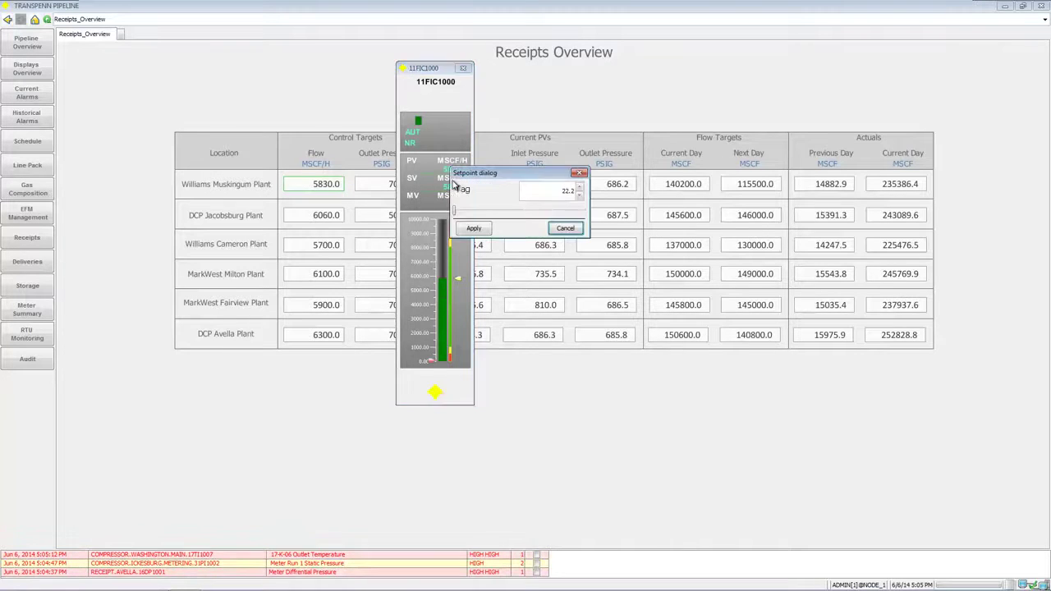
pyautogui.click(580, 175)
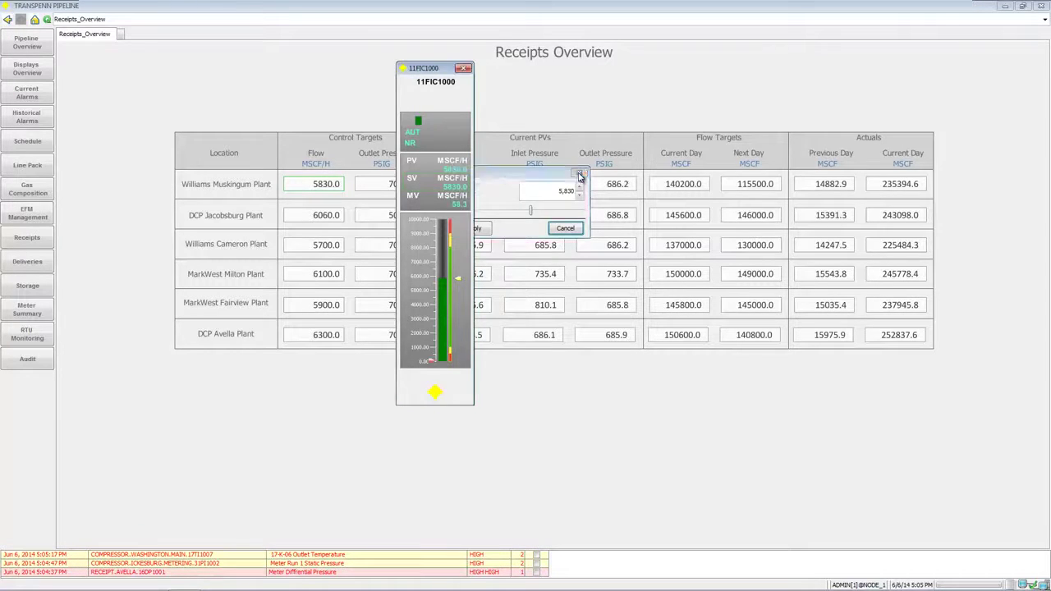
# - Set the 11FIC1000 SV to 4830 MSCF/H in its detail view, then close both faceplates
pyautogui.click(435, 393)
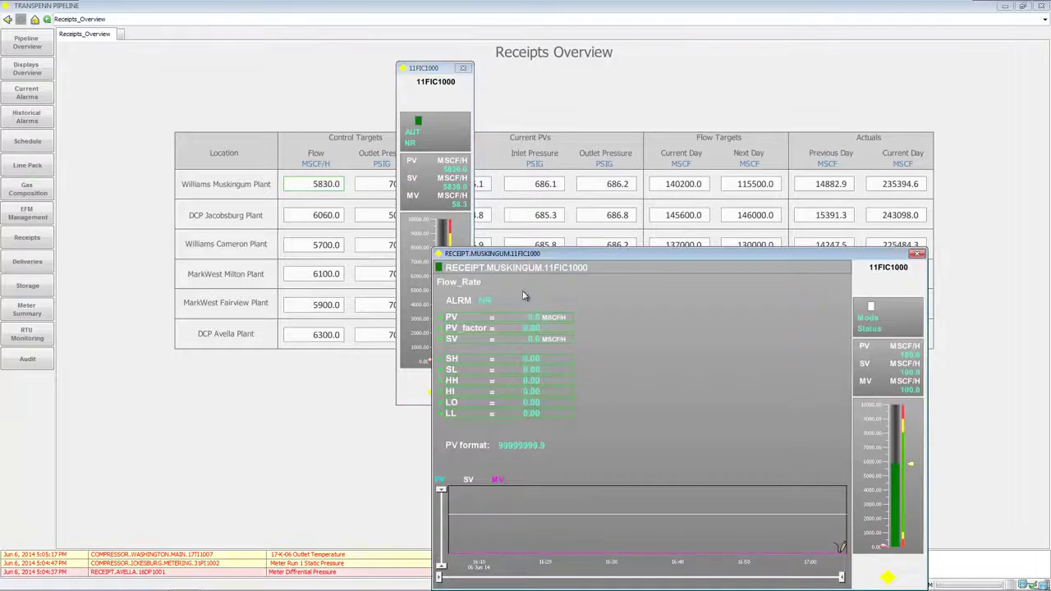
pyautogui.moveTo(534, 260); pyautogui.dragTo(583, 74)
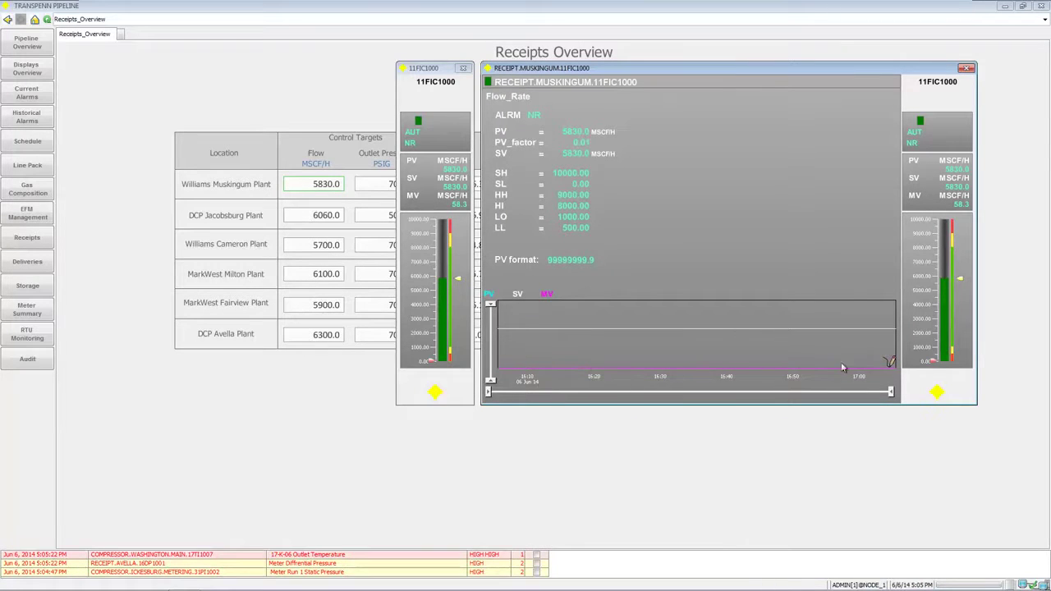
pyautogui.click(575, 153)
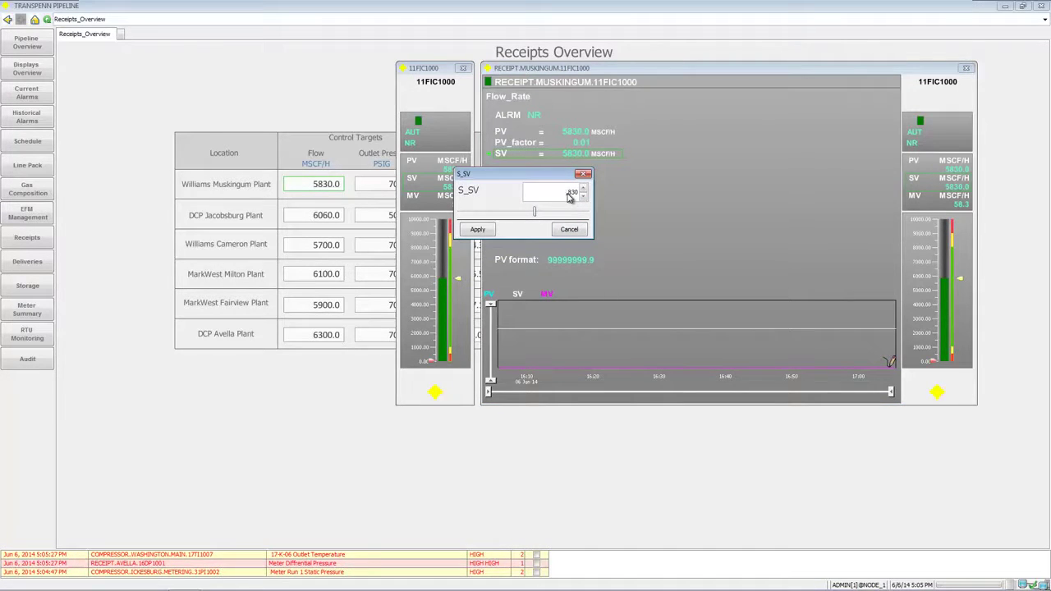
pyautogui.click(477, 229)
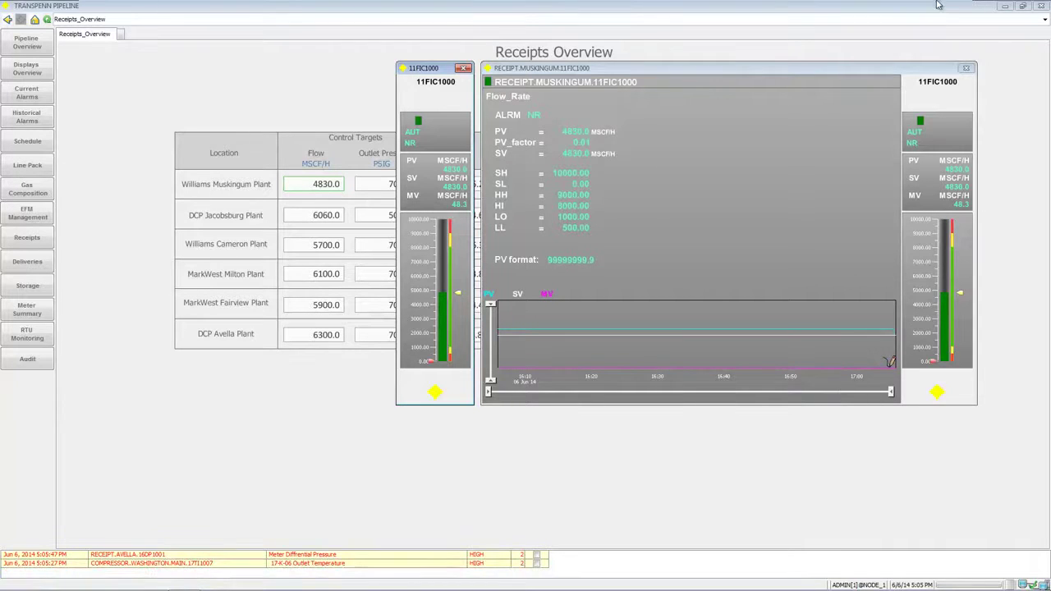
pyautogui.click(966, 68)
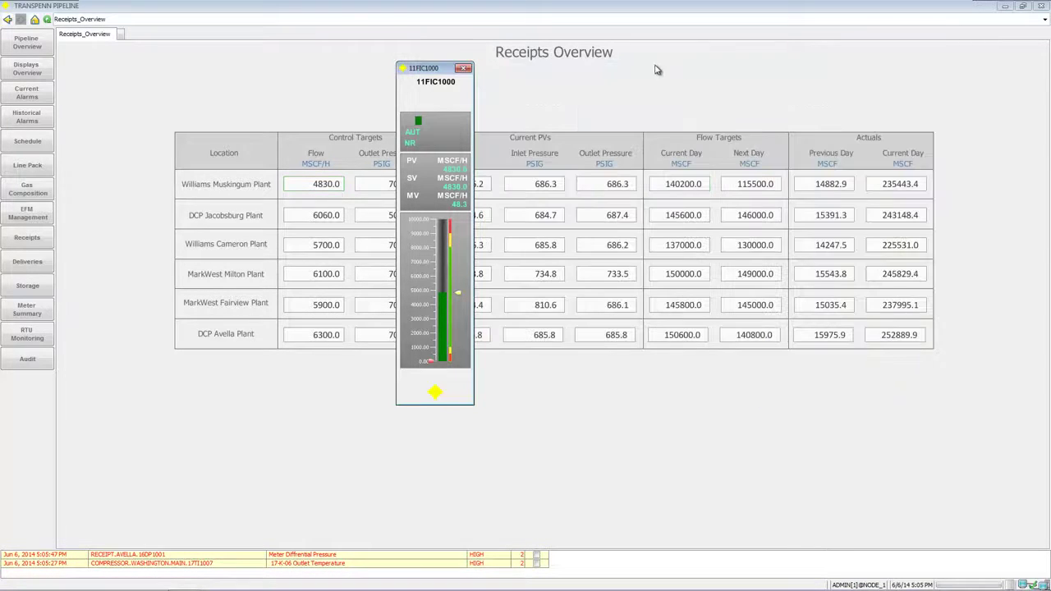
pyautogui.click(464, 68)
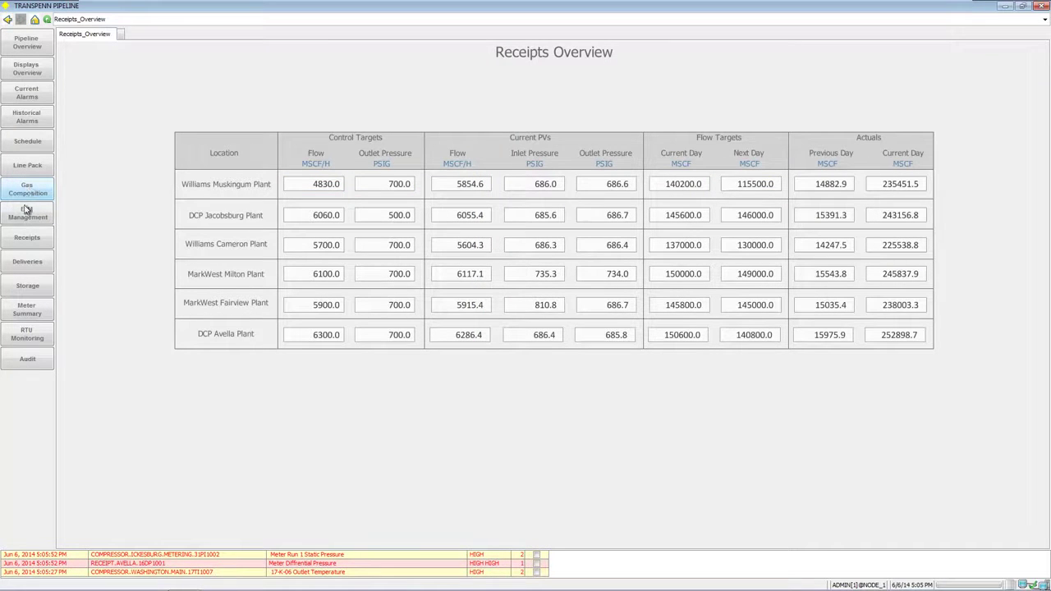
# - Check the Altoona City Gate 22FIC1000 faceplate on Deliveries, then move to the Clinton Storage Overview
pyautogui.click(27, 261)
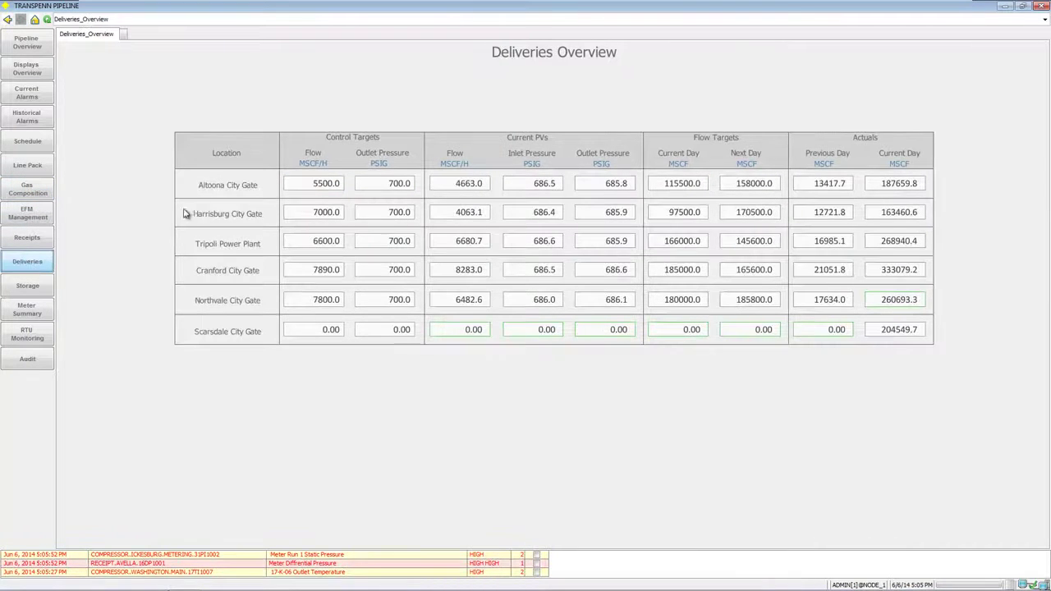
pyautogui.click(327, 187)
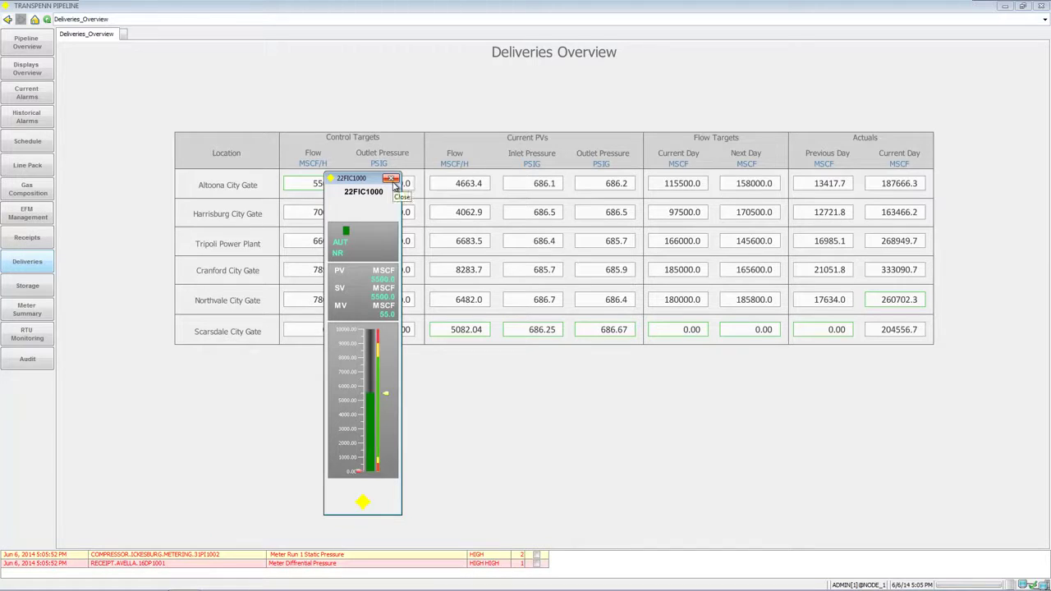
pyautogui.click(391, 179)
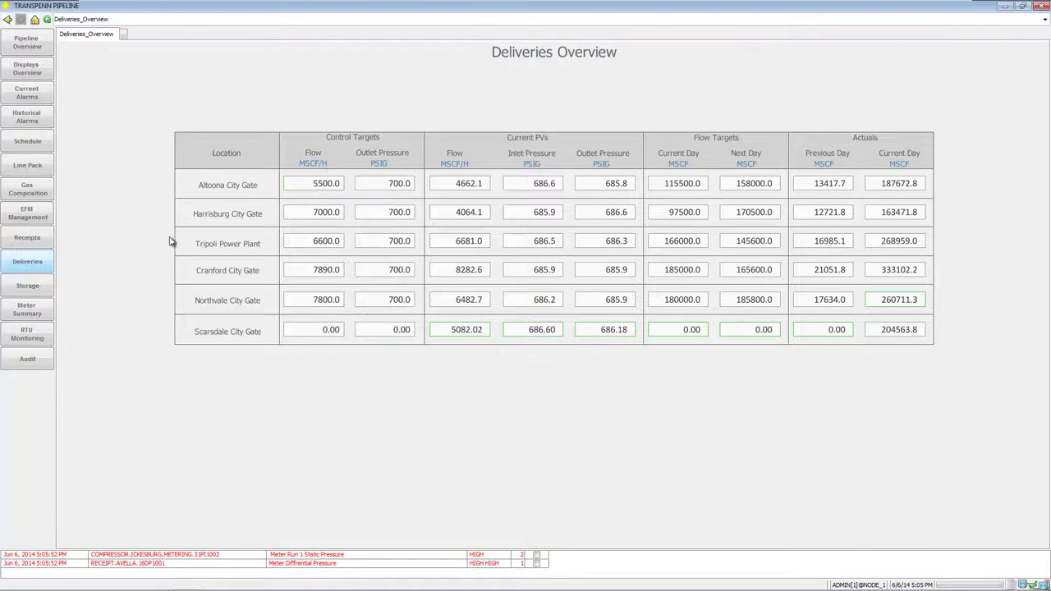
pyautogui.click(37, 289)
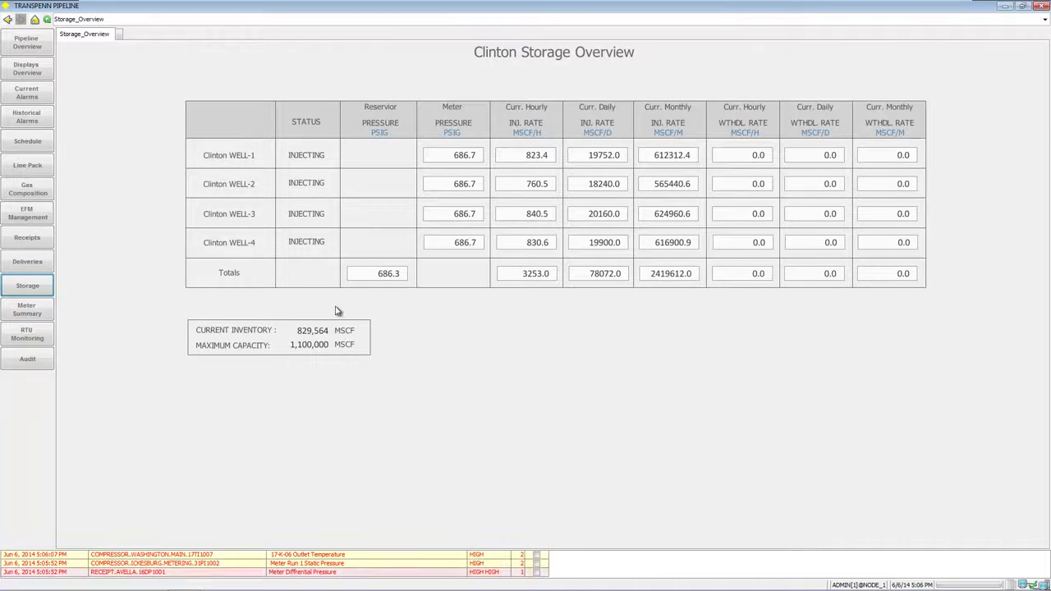
# - Review both Meter Summary pages, then bring up the RTU Status Overview showing Altoona FAIL
pyautogui.click(33, 313)
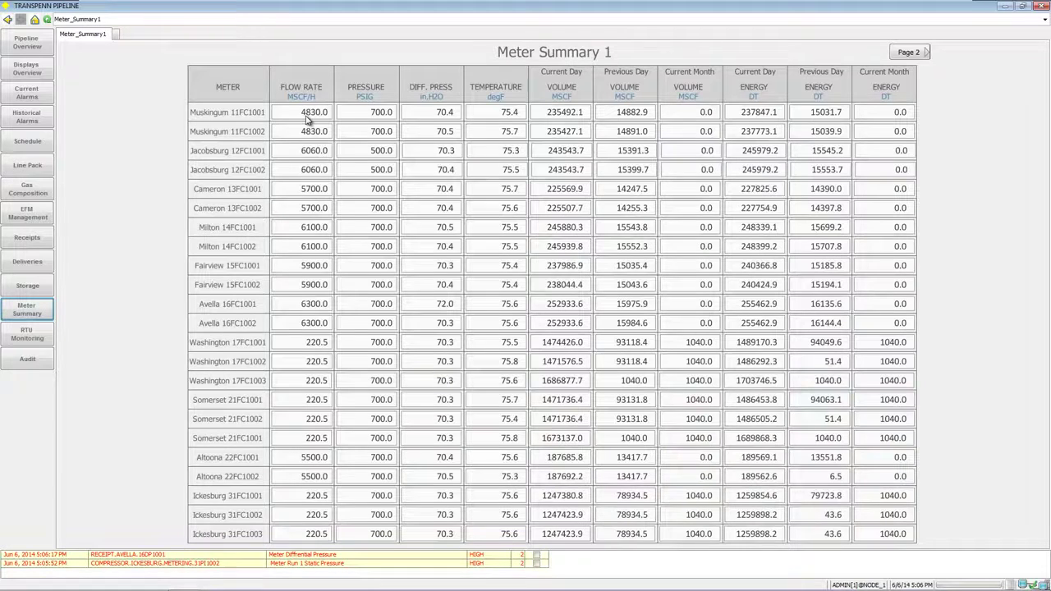
pyautogui.click(909, 53)
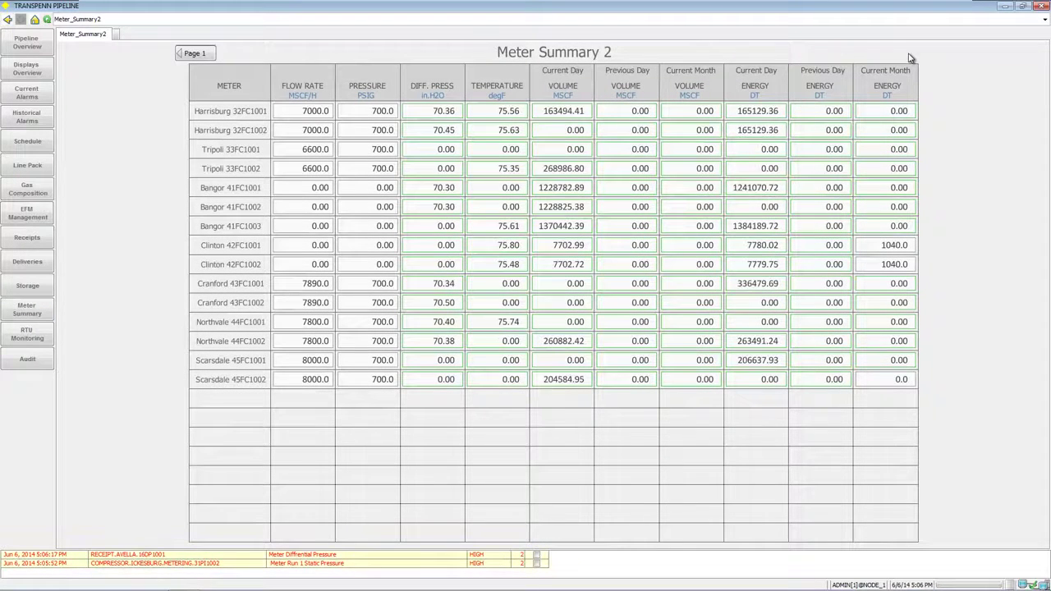
pyautogui.click(35, 334)
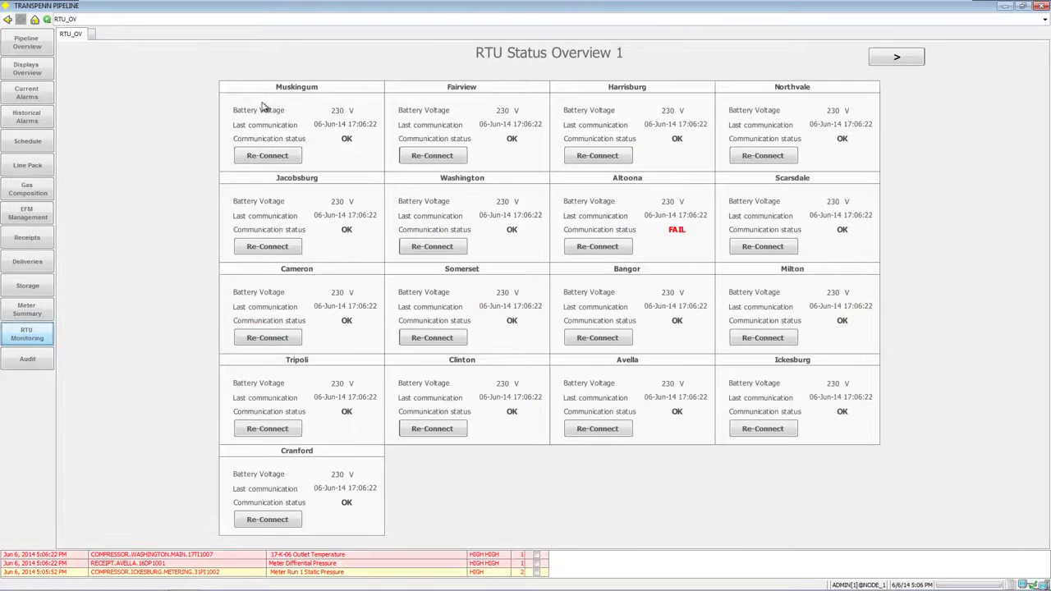
# - Load and review the Gas Parameters Audit Trail, then return to the TransPenn Pipeline overview map
pyautogui.click(24, 363)
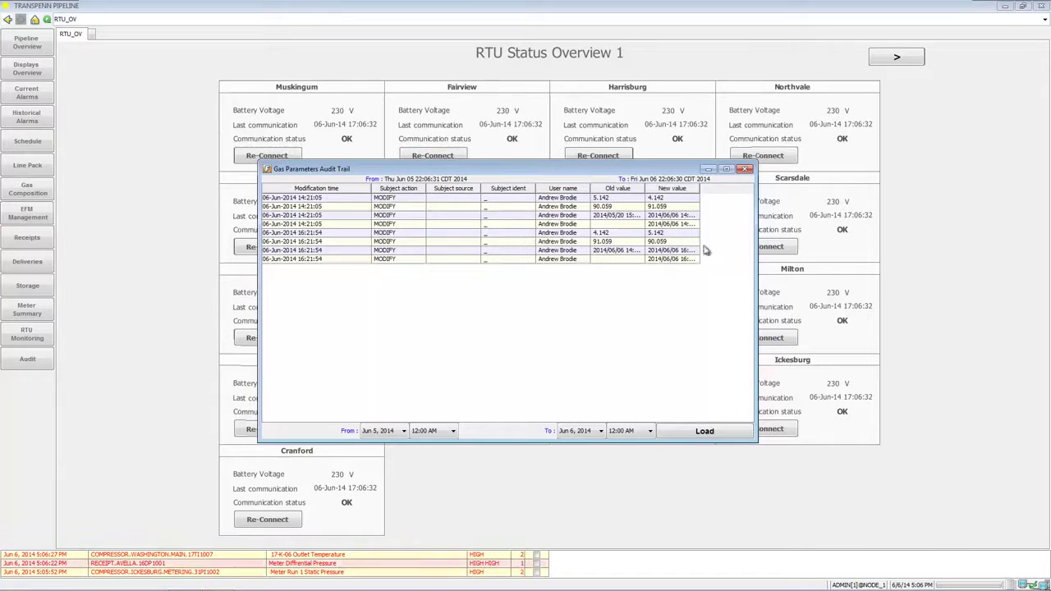
pyautogui.click(711, 436)
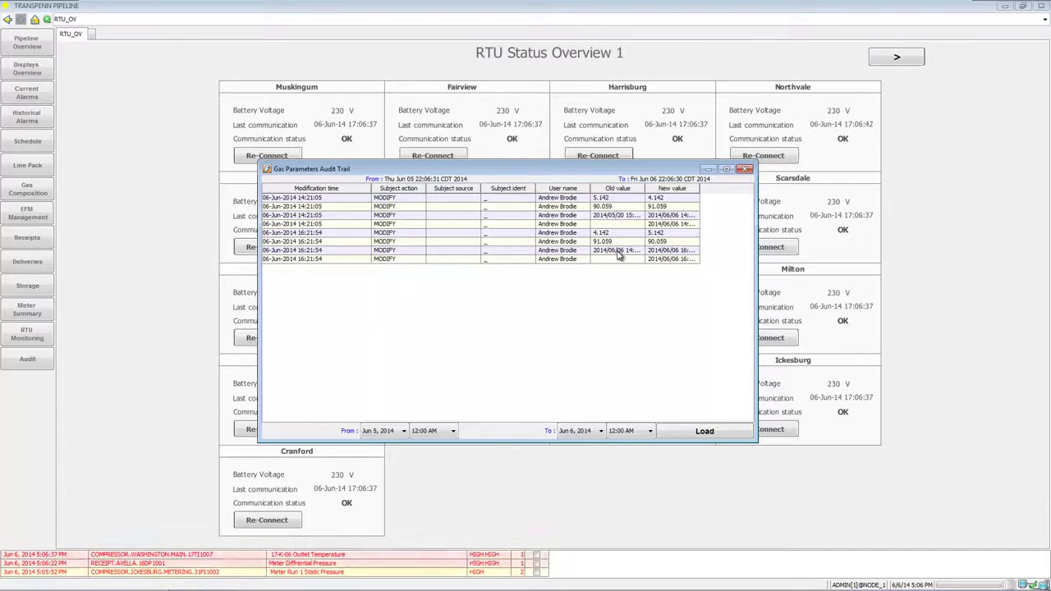
pyautogui.click(745, 170)
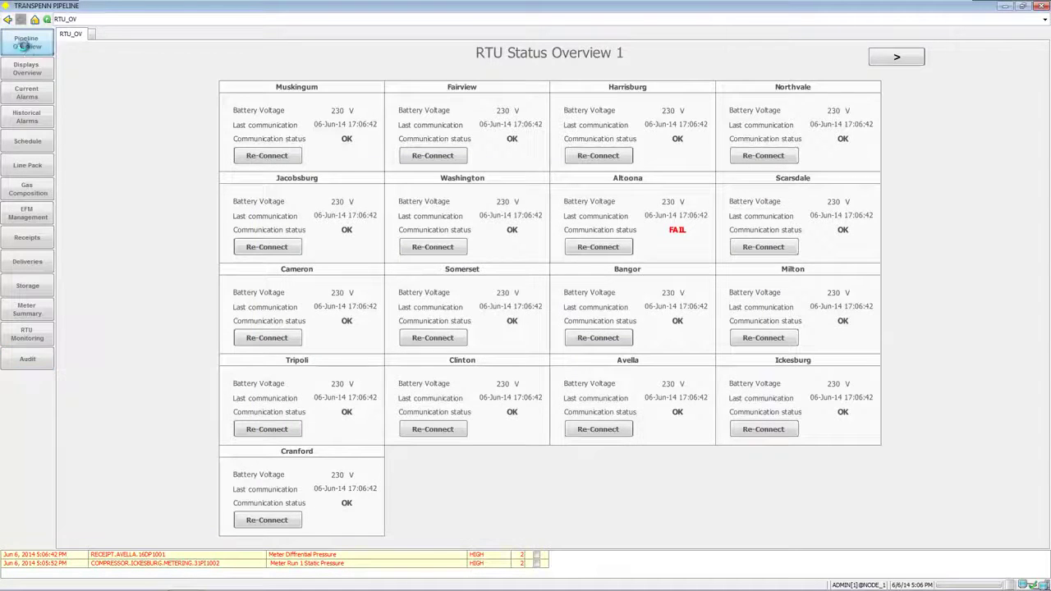
pyautogui.click(25, 45)
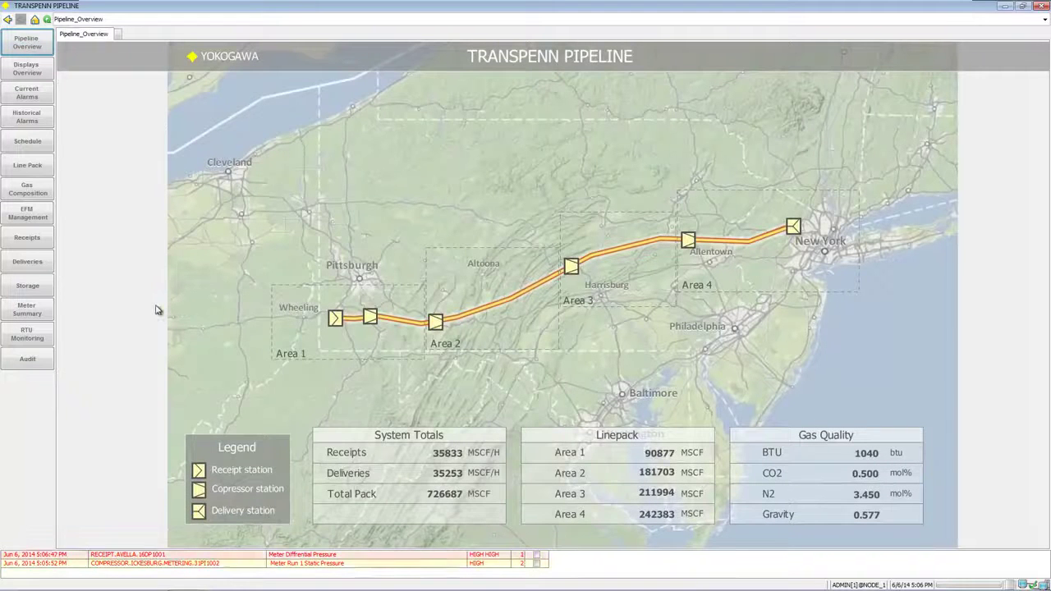